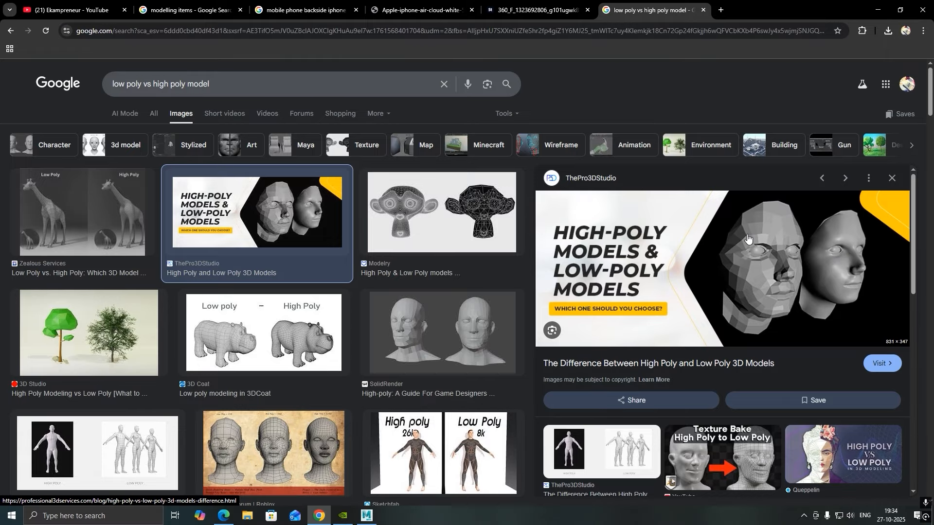
Examine the 3D Coat image comparing the low-poly and high-poly hippo wireframes in the image results
left_click(268, 334)
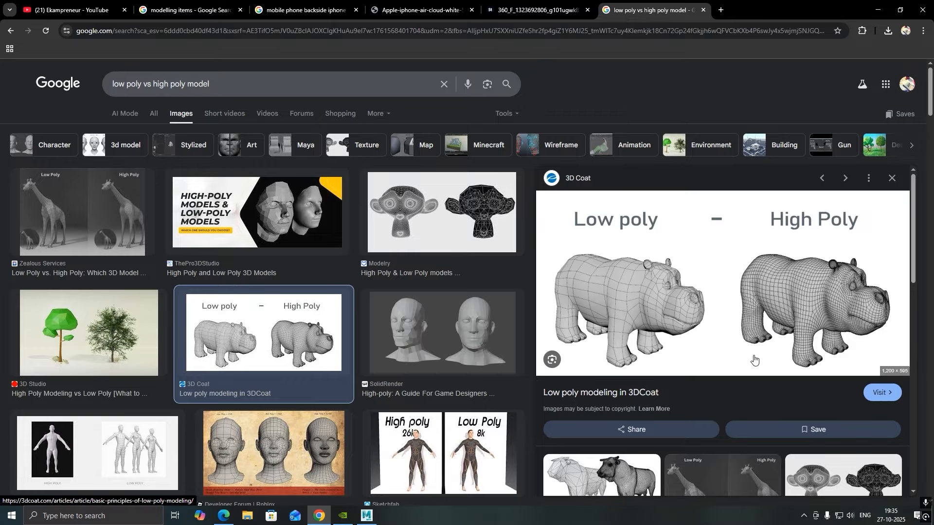
scroll(640, 354, "down", 2)
scroll(641, 354, "up", 2)
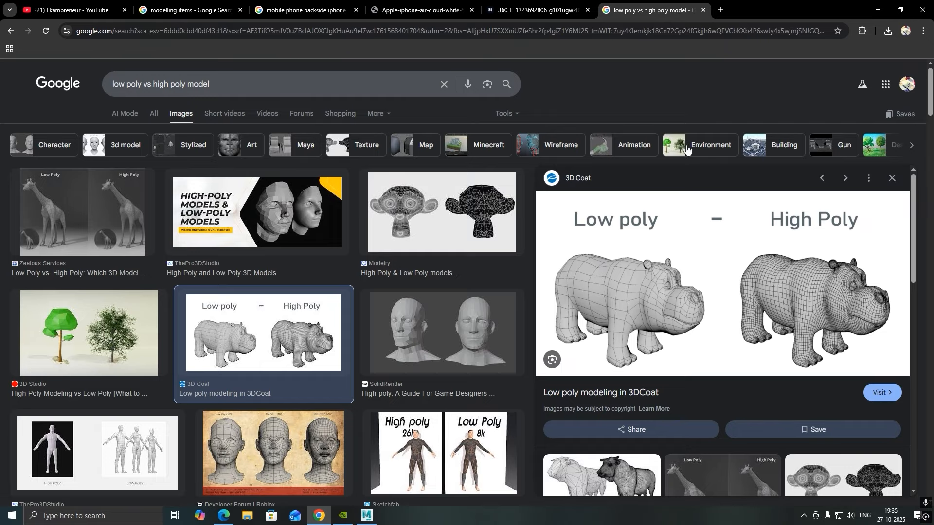
left_click_drag(757, 4, 512, 383)
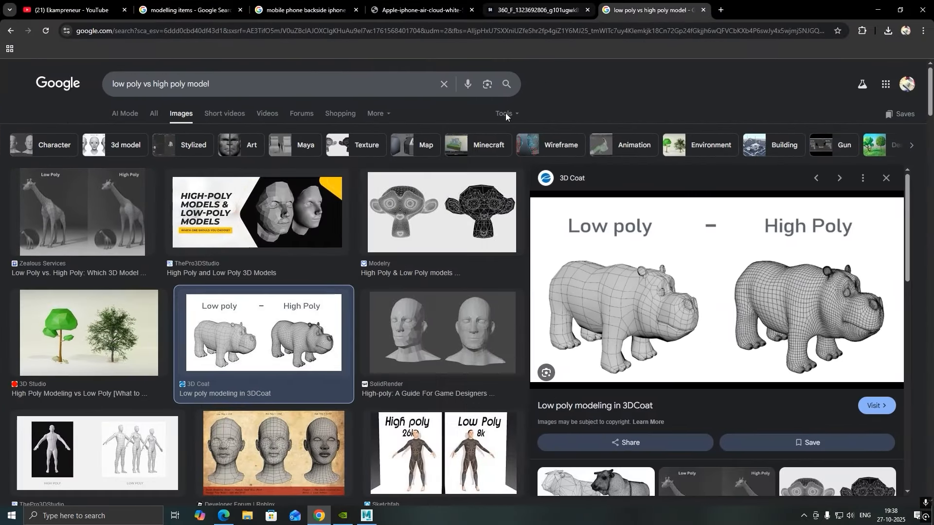
Open the multi-view iPhone reference image and check for its saved copy in the Music folder through the save dialog
left_click(418, 8)
left_click(535, 8)
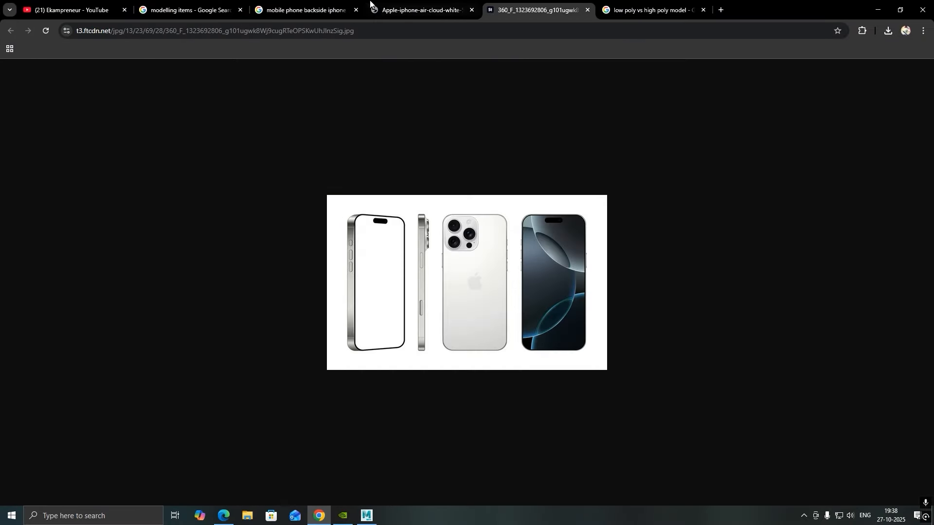
right_click(501, 238)
left_click(527, 257)
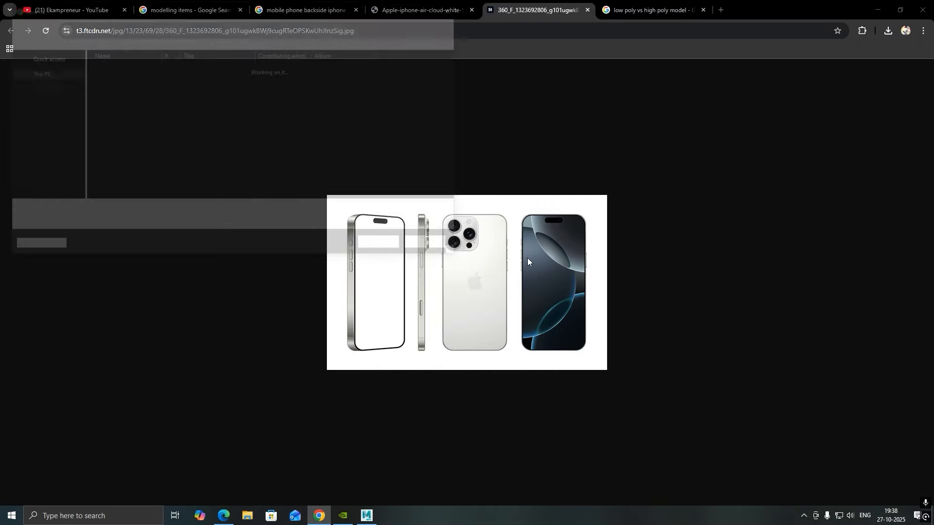
left_click(125, 103)
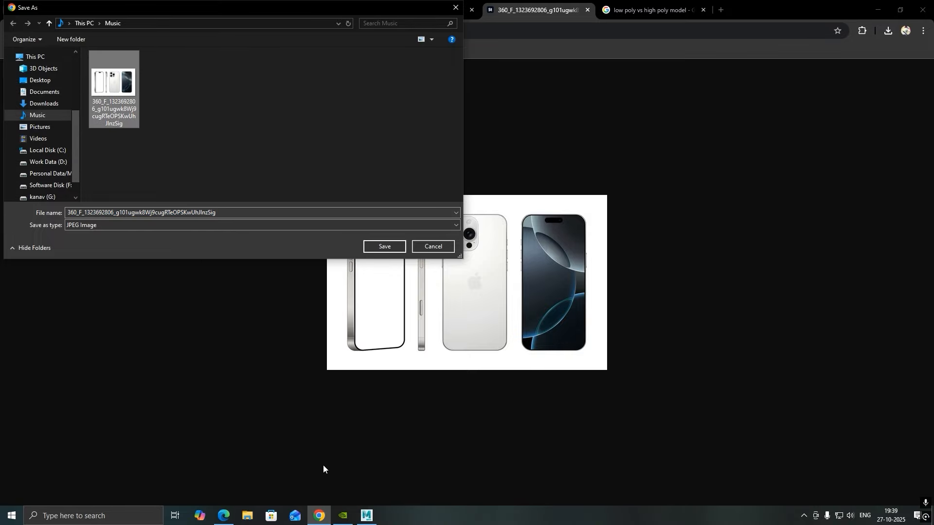
Switch to Maya, change to the left view, and start importing an image plane for that camera
left_click(367, 515)
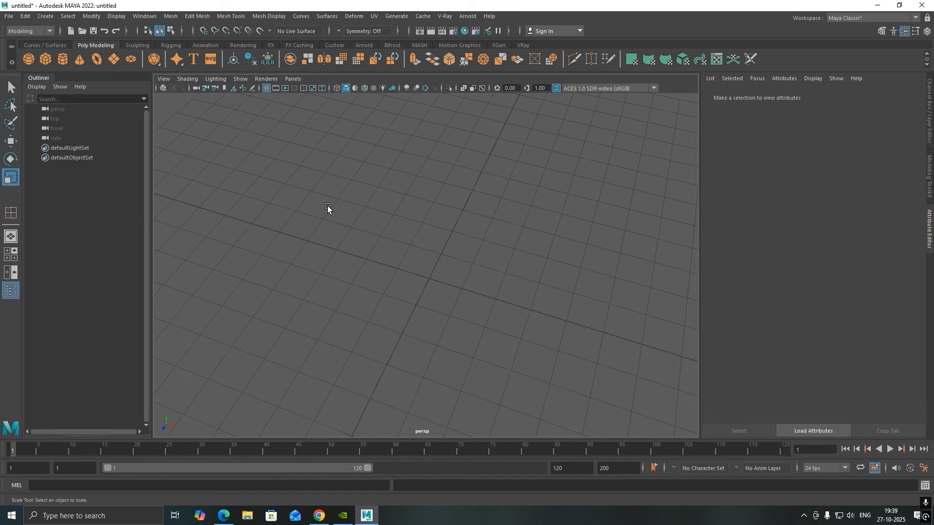
key("space")
left_click_drag(329, 209, 308, 201)
left_click(164, 78)
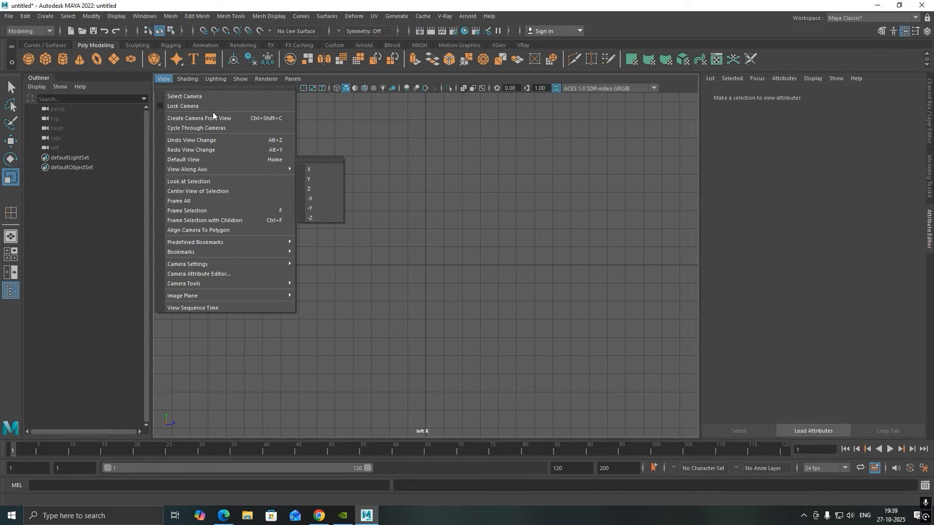
left_click(340, 300)
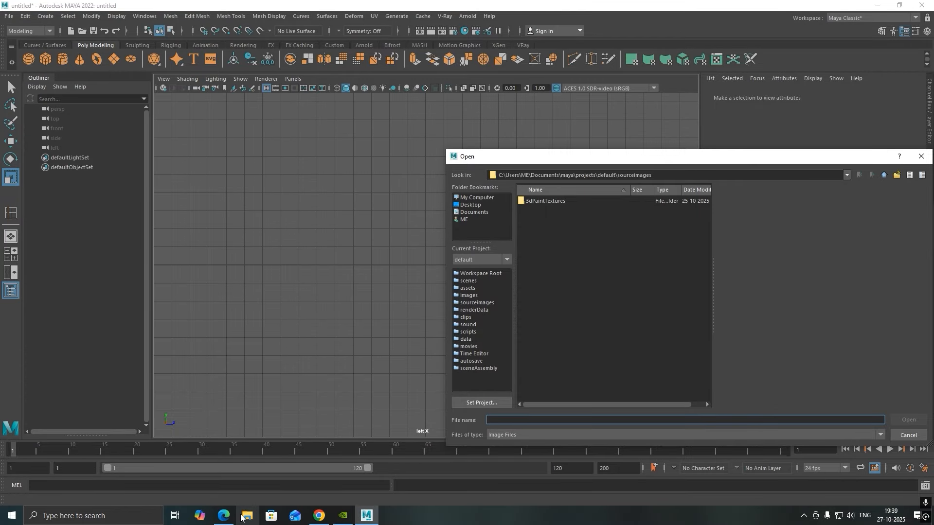
Switch to the browser, copy the Music folder's path from the save dialog, cancel the save, and return to Maya
left_click(342, 515)
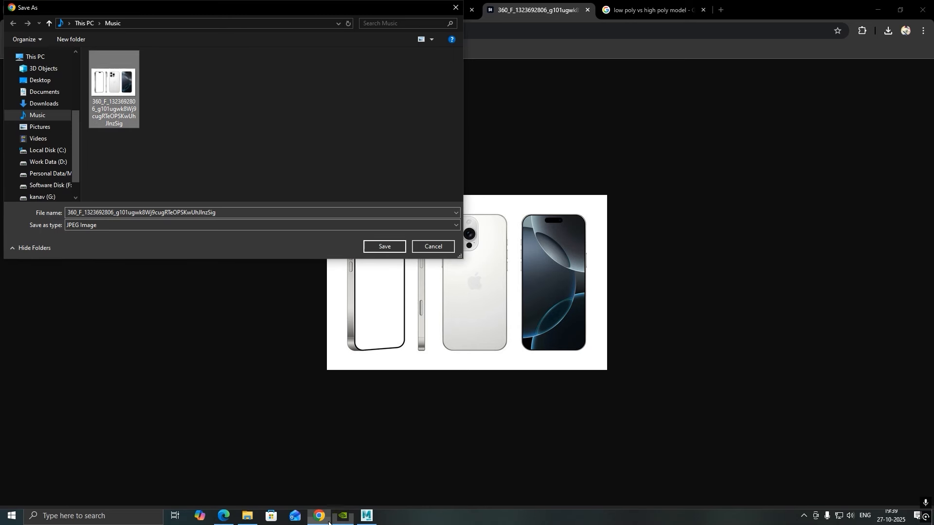
left_click(197, 23)
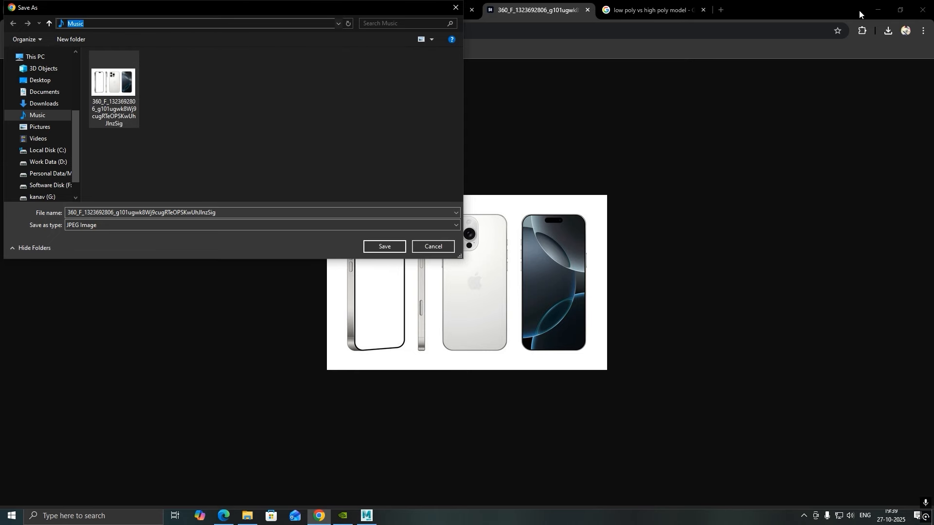
left_click_drag(430, 16, 433, 128)
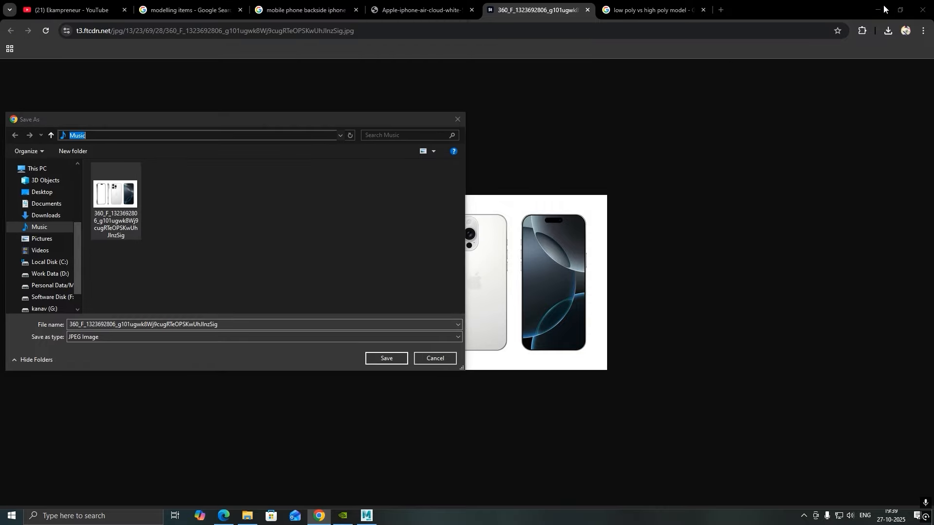
left_click(448, 362)
left_click(878, 11)
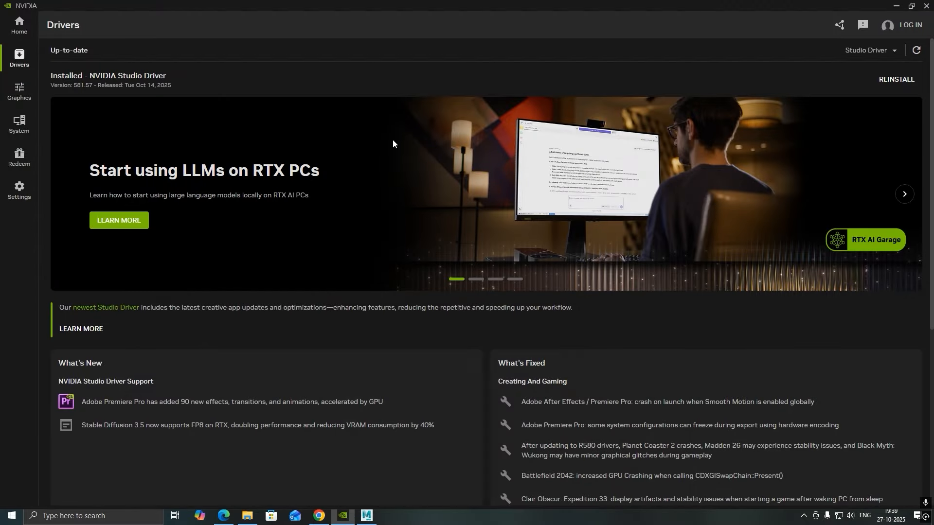
left_click(896, 6)
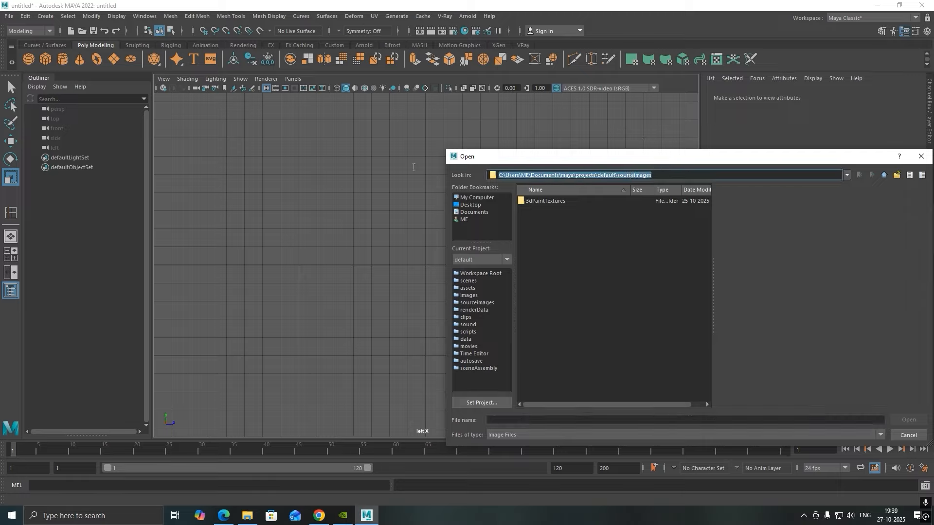
Try to reach the Music folder in the image open dialog by path and through Desktop, Documents and My Computer
type("Music")
key("Return")
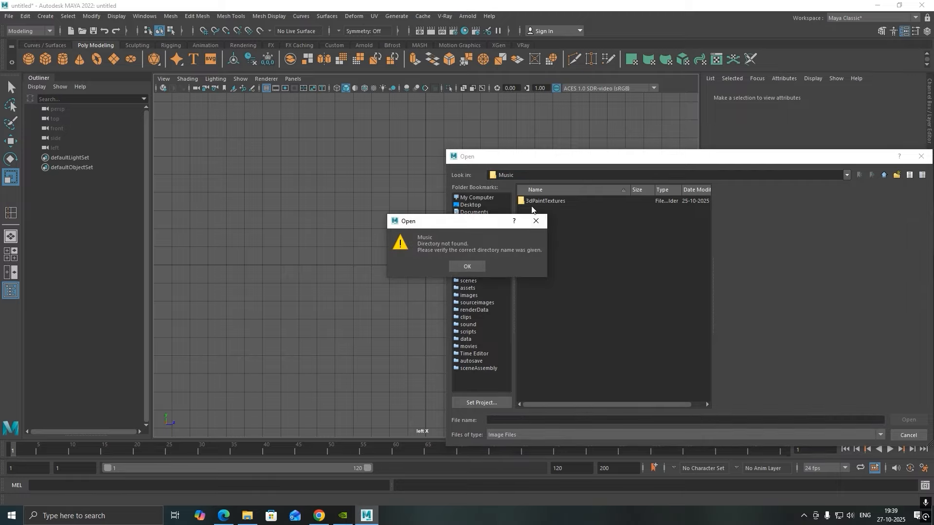
left_click(483, 268)
left_click(489, 204)
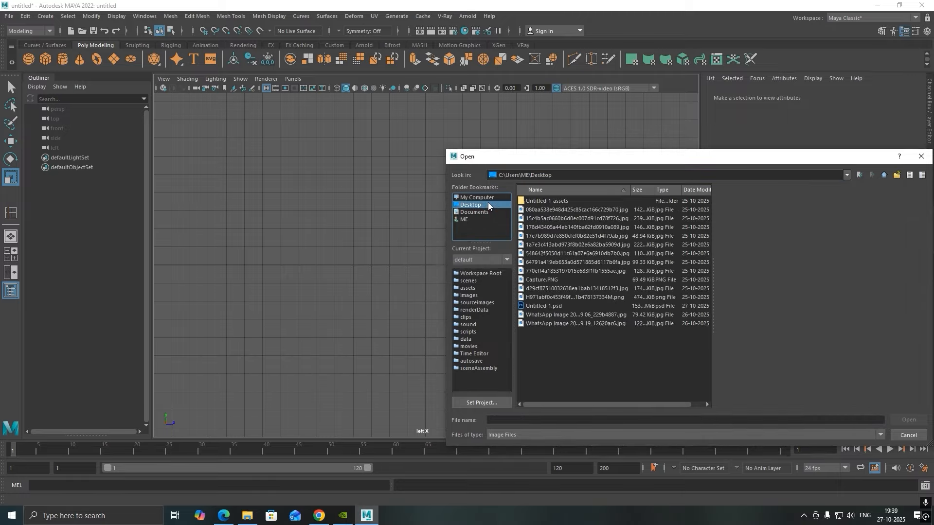
left_click(484, 197)
left_click(481, 205)
left_click(480, 211)
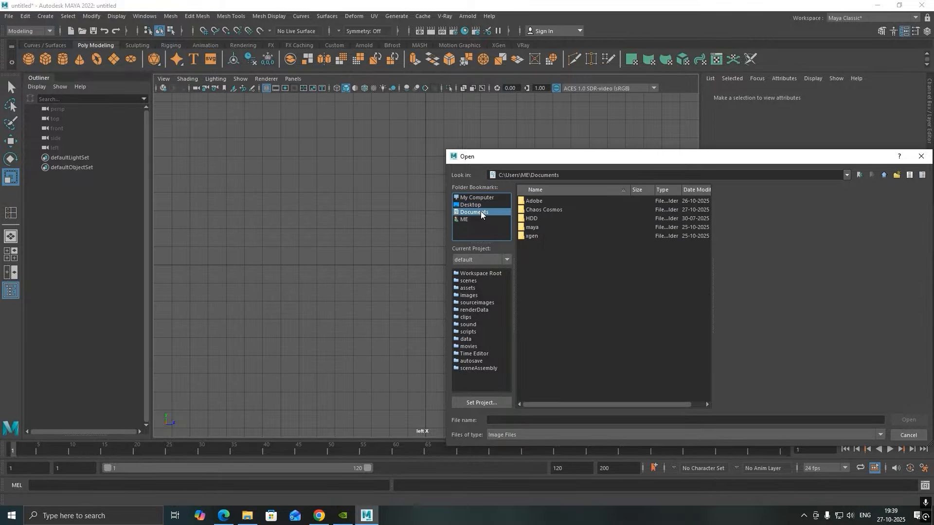
left_click(495, 206)
left_click(492, 197)
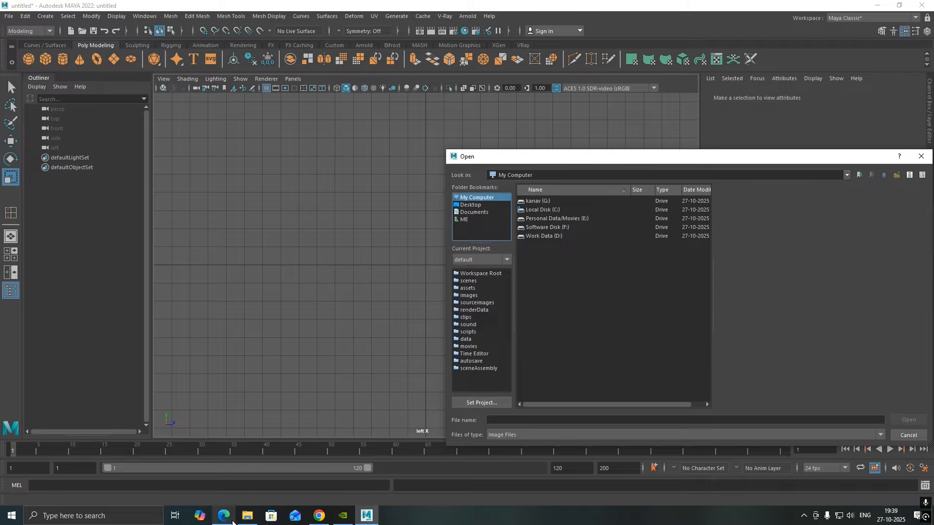
left_click(247, 515)
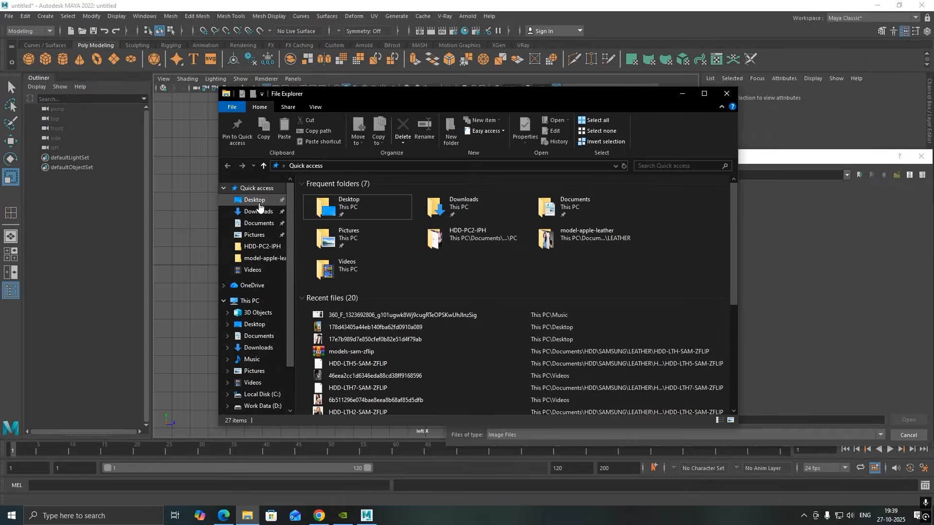
left_click(252, 360)
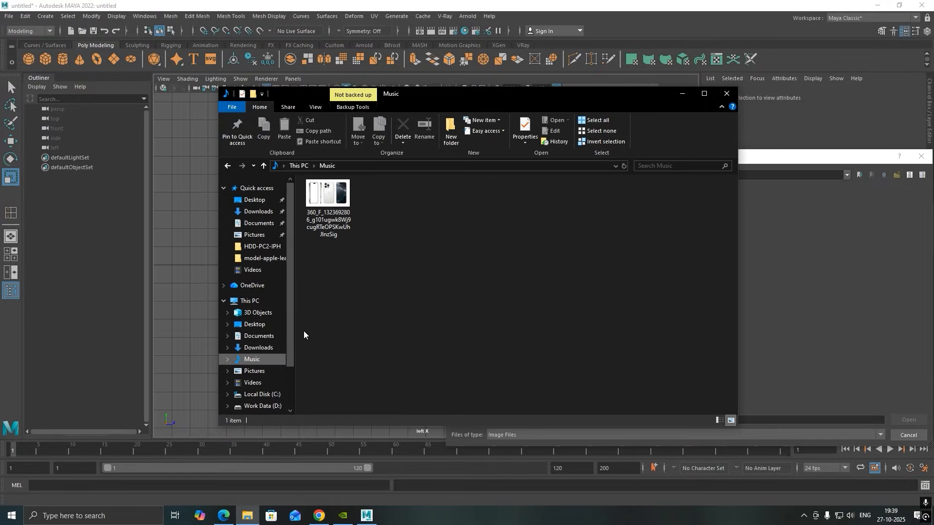
left_click(332, 206)
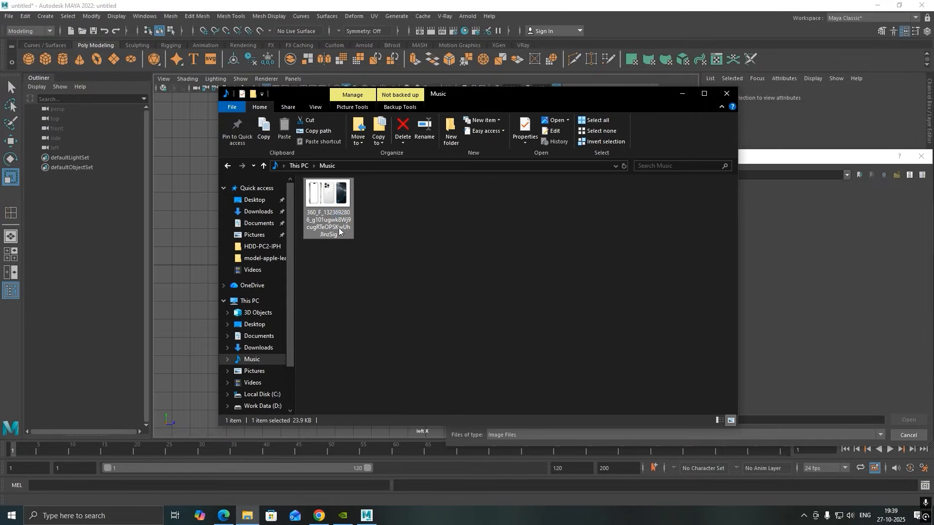
right_click(332, 206)
left_click(365, 448)
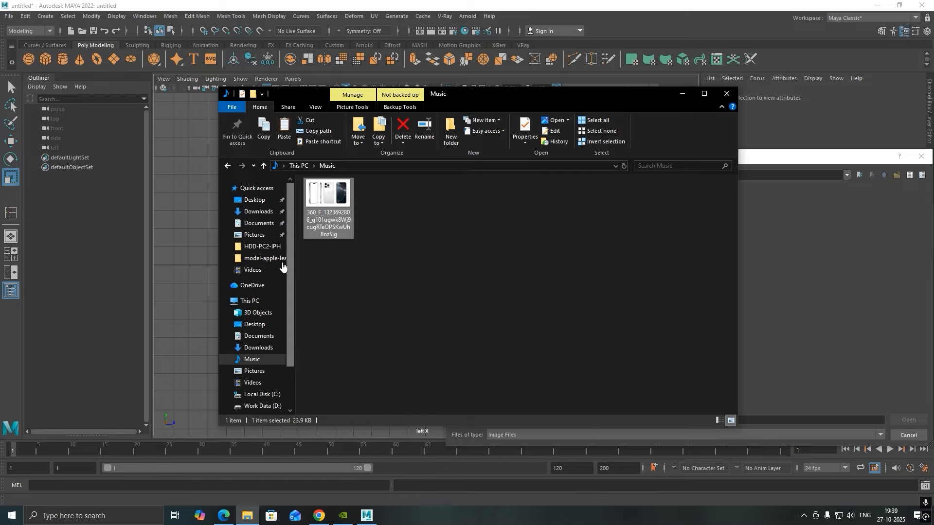
left_click(263, 223)
right_click(516, 279)
left_click(548, 345)
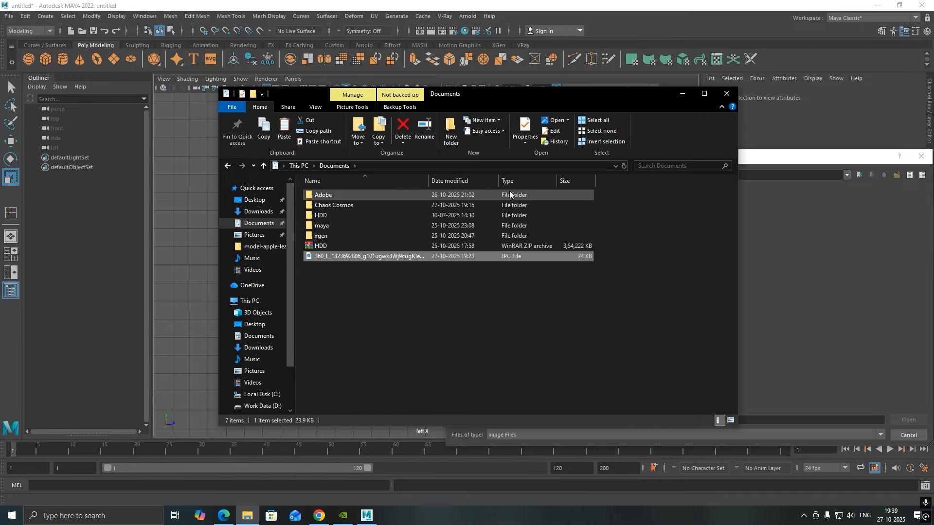
left_click(493, 167)
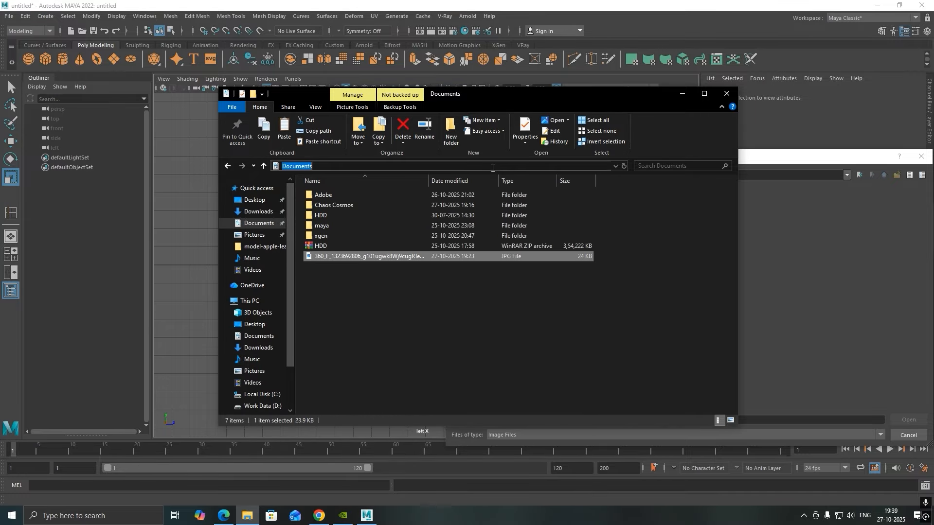
left_click(689, 91)
Load the iPhone JPG from the Documents folder as the left camera's image plane and frame it in the perspective view
left_click(484, 212)
left_click(559, 244)
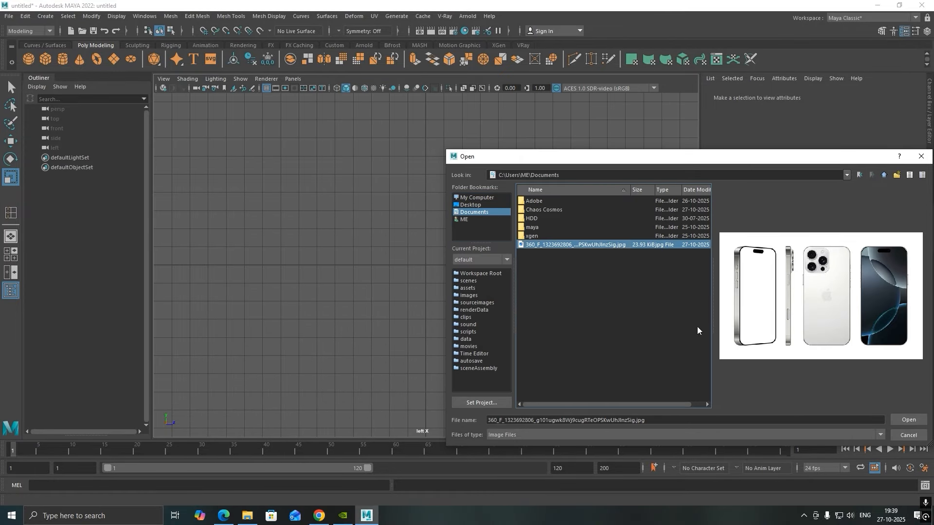
left_click(900, 421)
key("space")
left_click_drag(364, 173, 437, 199)
key("f")
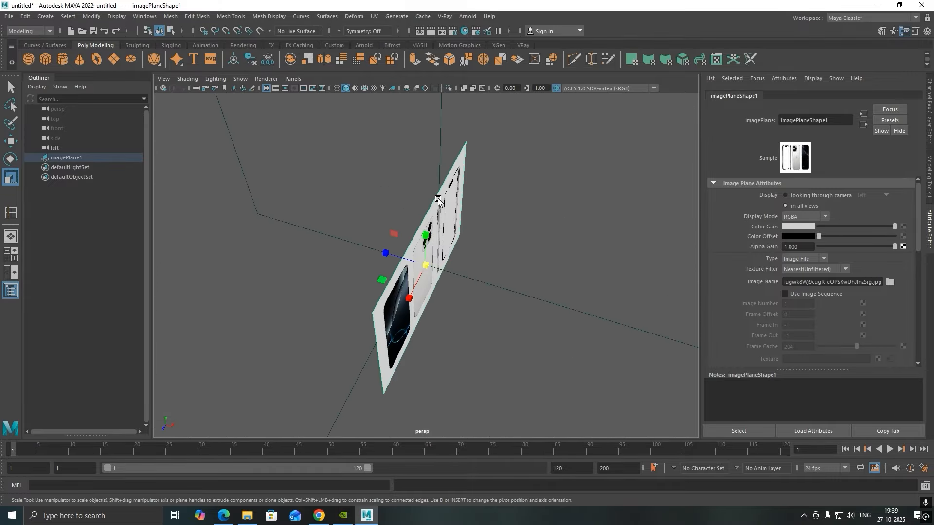
Try to move the iPhone image plane with snapping and undo the moves
key("e")
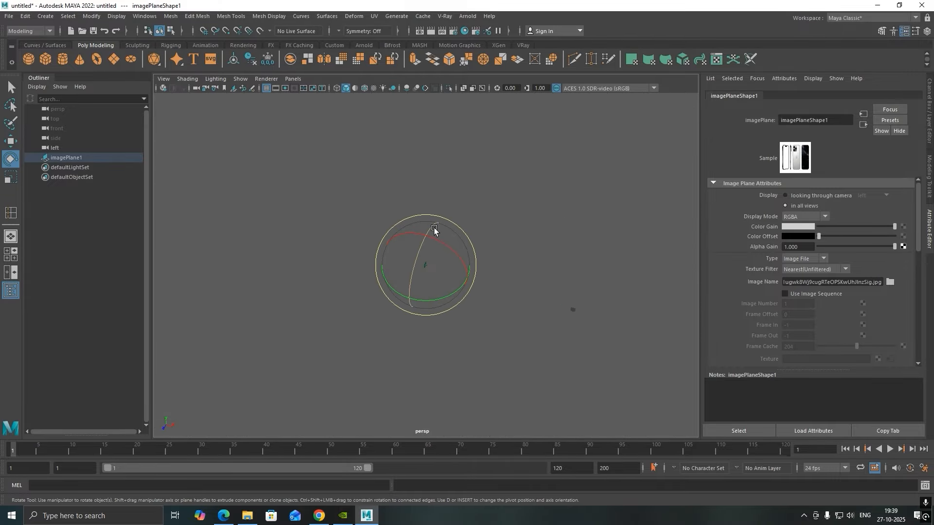
left_click_drag(445, 268, 434, 223)
key("w")
key("f")
key("v")
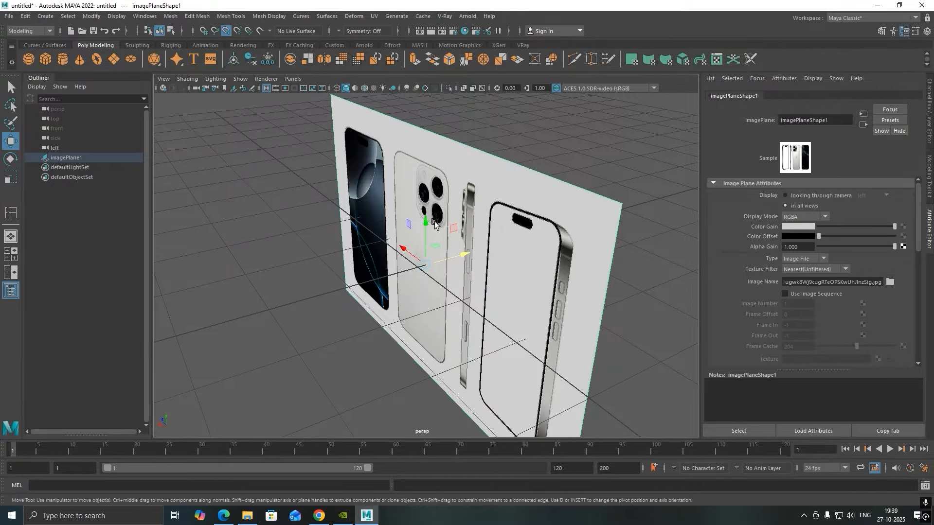
left_click_drag(425, 265, 413, 267)
key("ctrl+z")
left_click(249, 31)
key("ctrl+z")
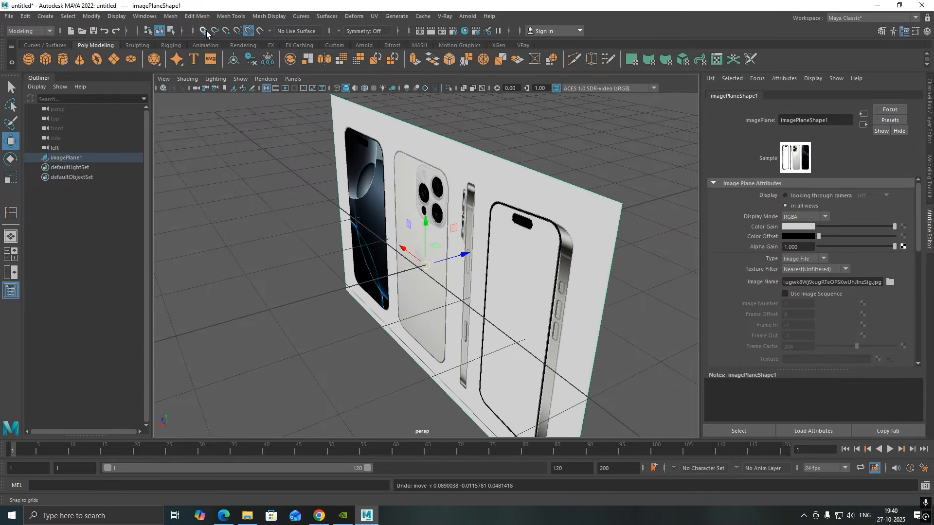
Enable grid snapping, snap the iPhone image plane to the grid, and frame it in the left view
left_click(204, 31)
left_click(248, 33)
left_click_drag(426, 265, 504, 258)
key("space")
left_click_drag(339, 173, 319, 165)
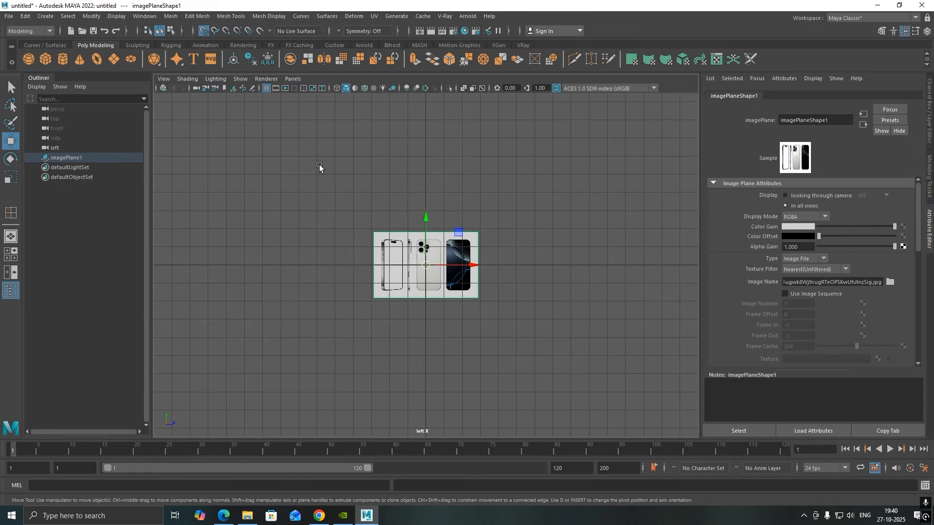
key("f")
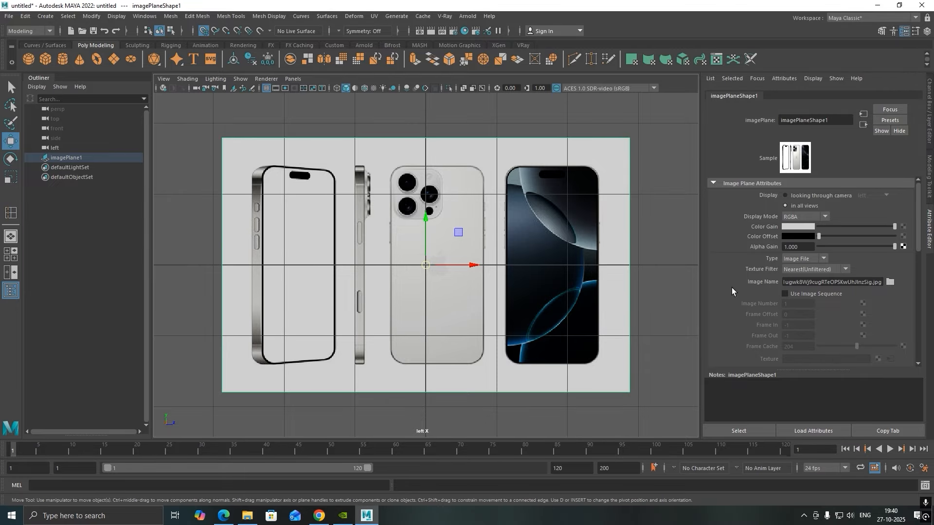
Save the scene to the Desktop as "low poly to high poly class" in Maya Binary format
key("q")
key("ctrl+shift+s")
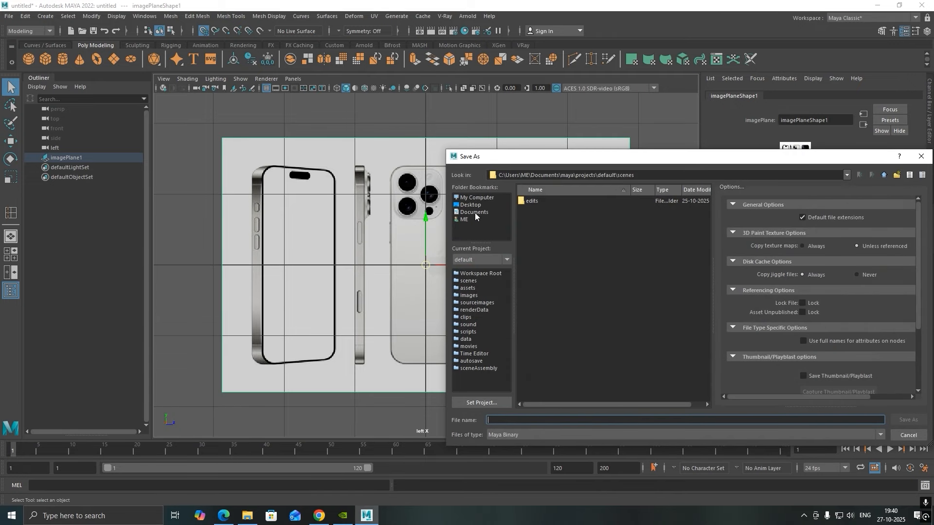
left_click(483, 205)
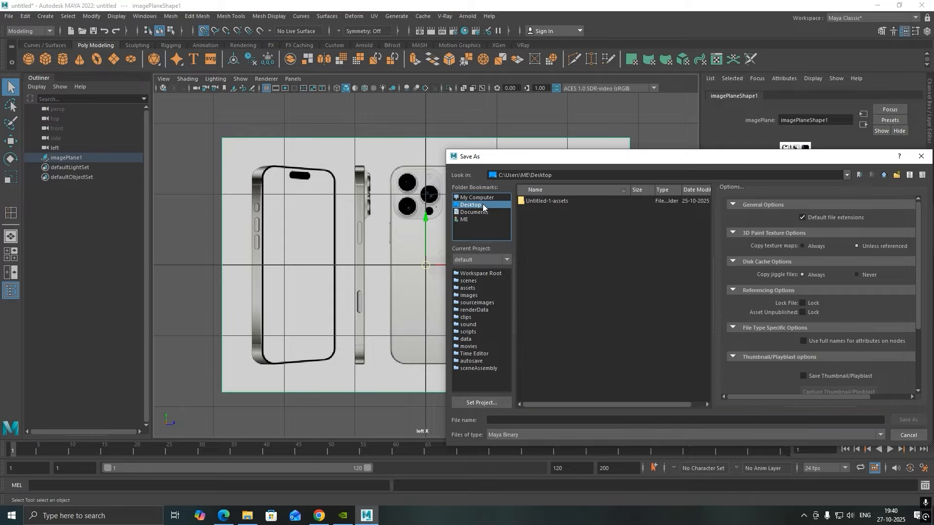
left_click(540, 420)
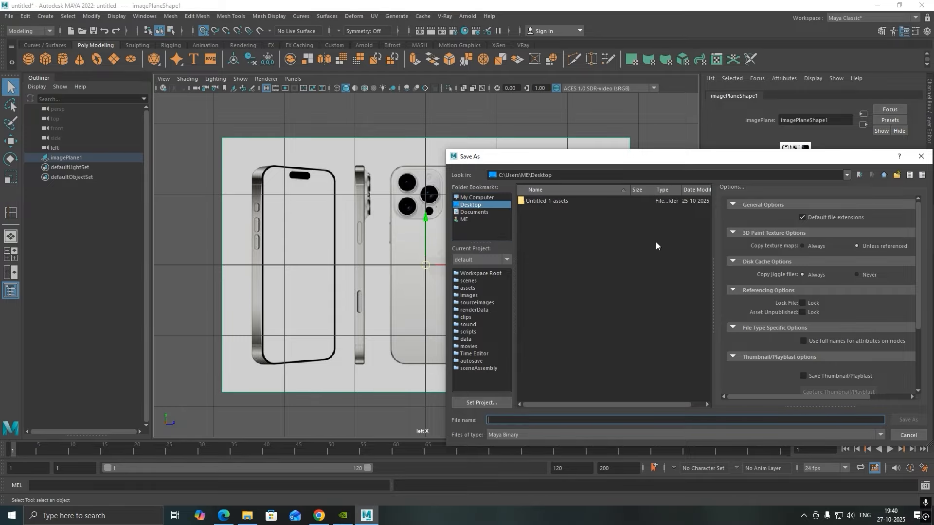
type("low poly to high po")
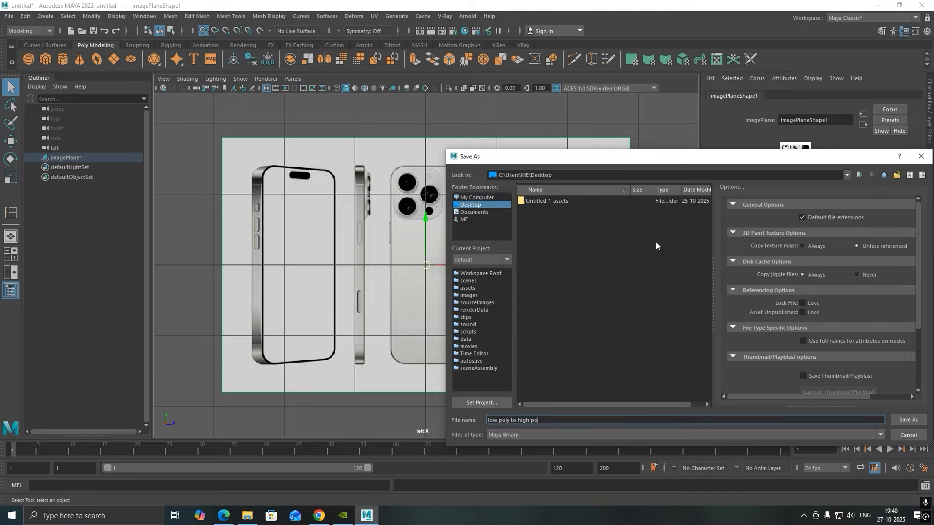
type("ly class")
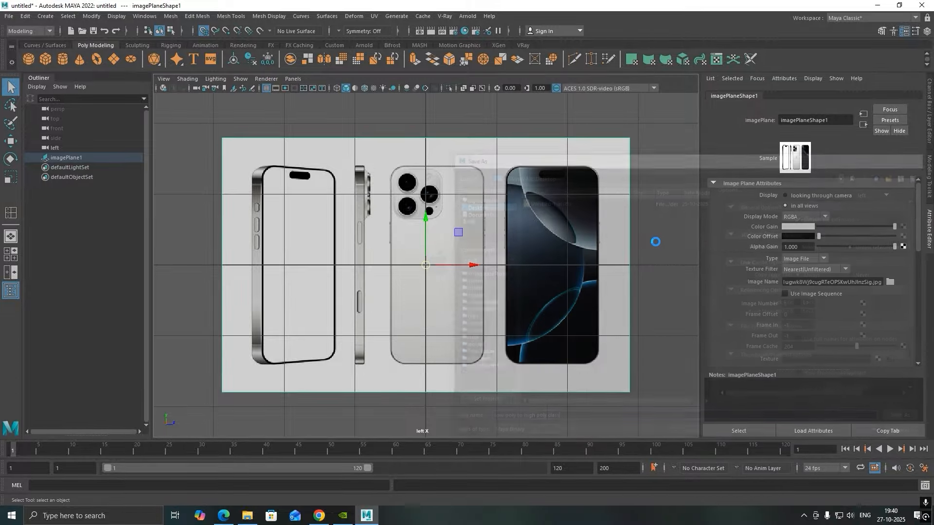
key("Return")
Create a polygon cube in the left view and scale its height to 2.788 to match the iPhone's back view
key("w")
scroll(385, 173, "up", 4)
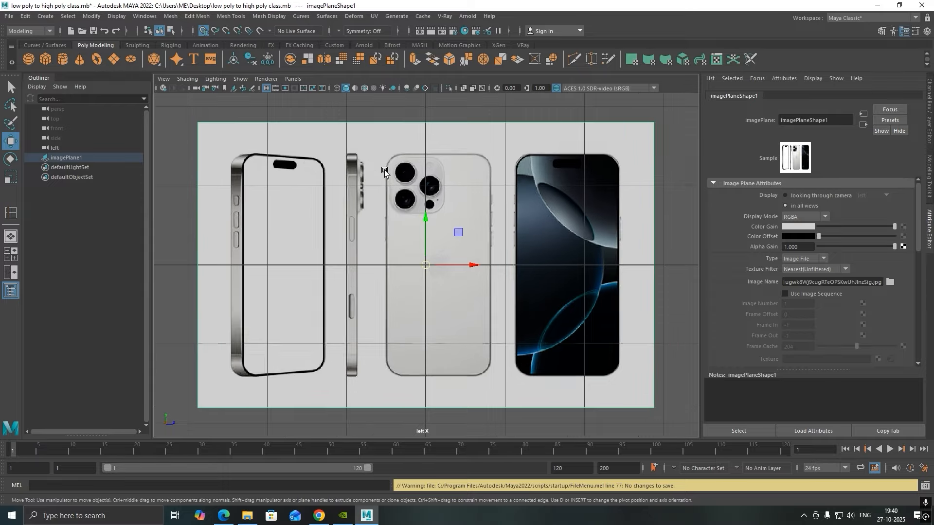
key("space")
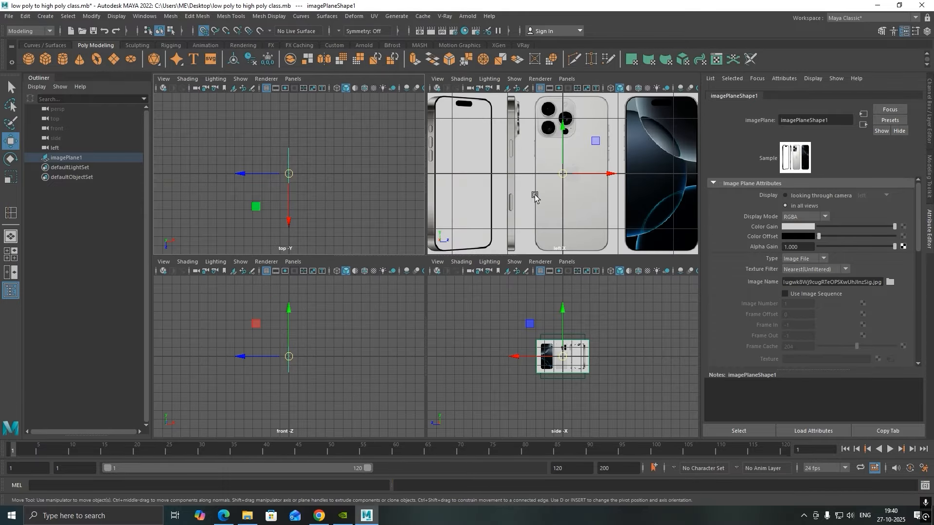
key("space")
scroll(402, 292, "down", 5)
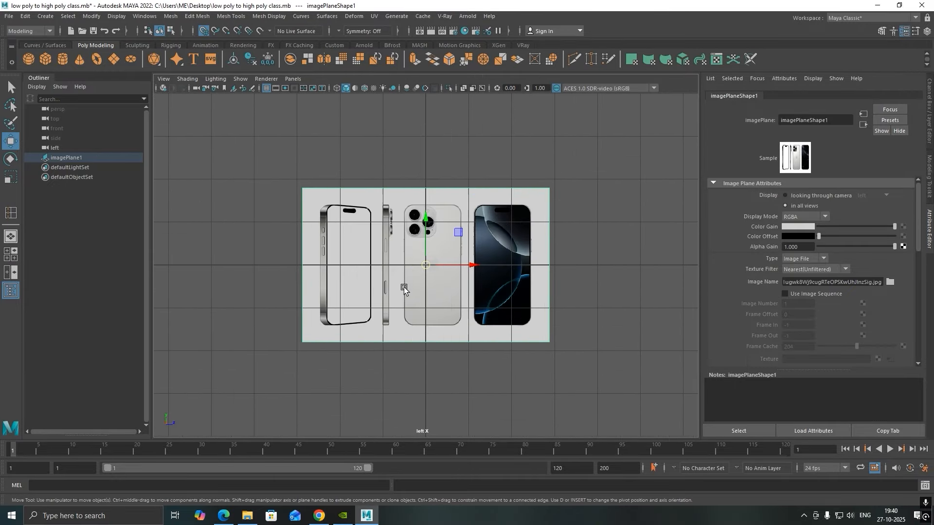
scroll(428, 208, "up", 3)
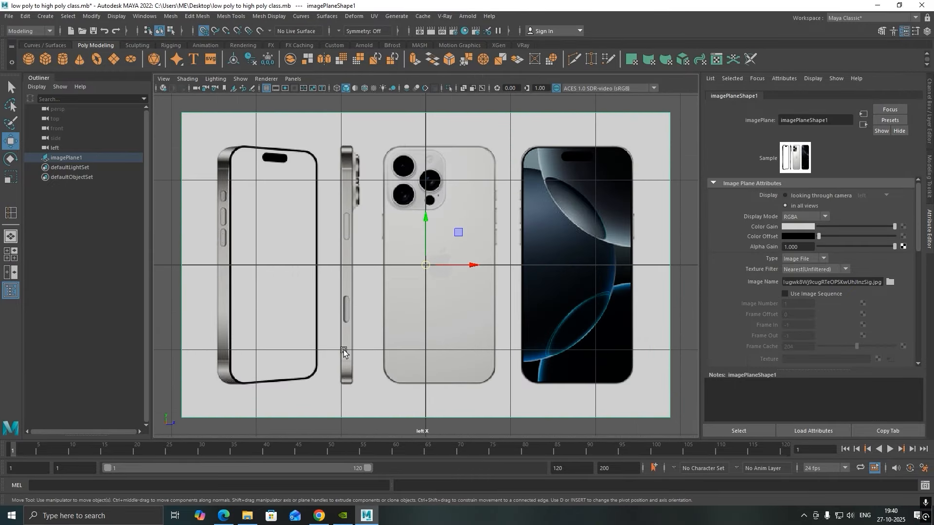
scroll(393, 280, "up", 1)
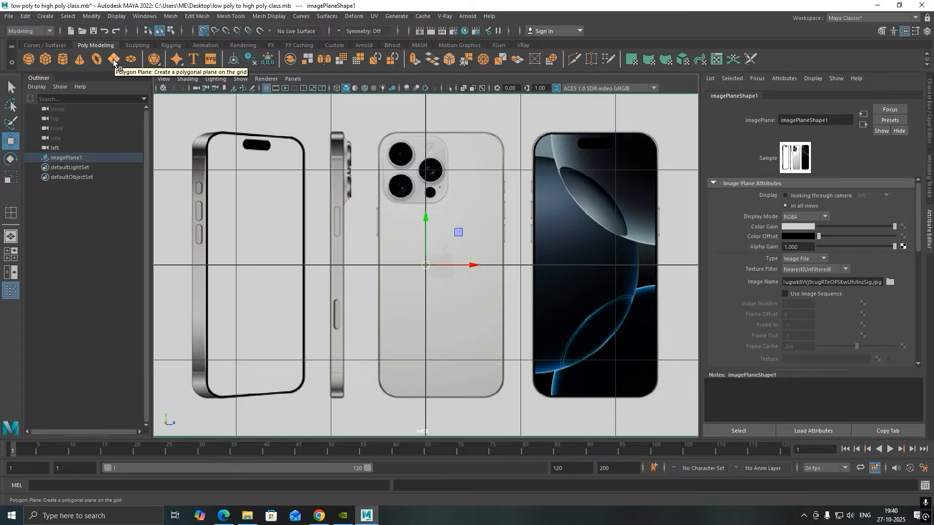
left_click(47, 61)
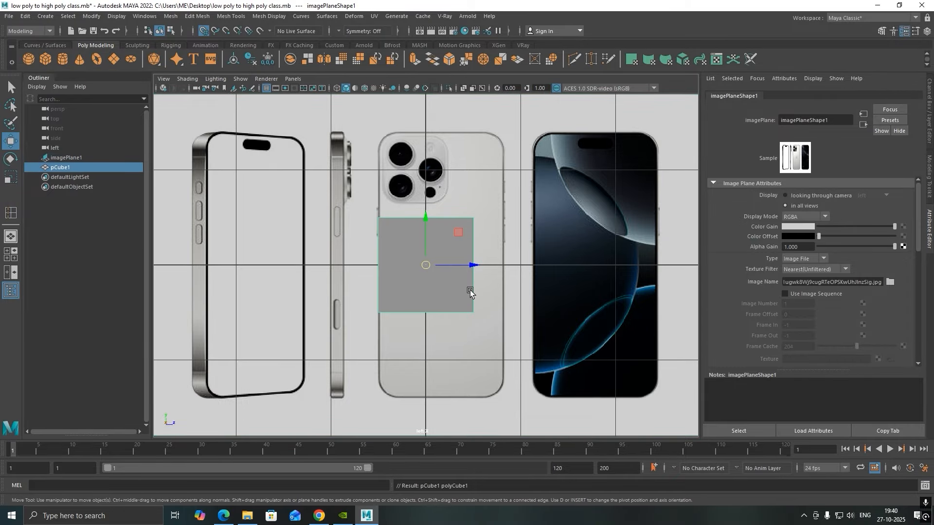
scroll(470, 291, "down", 8)
scroll(469, 290, "up", 9)
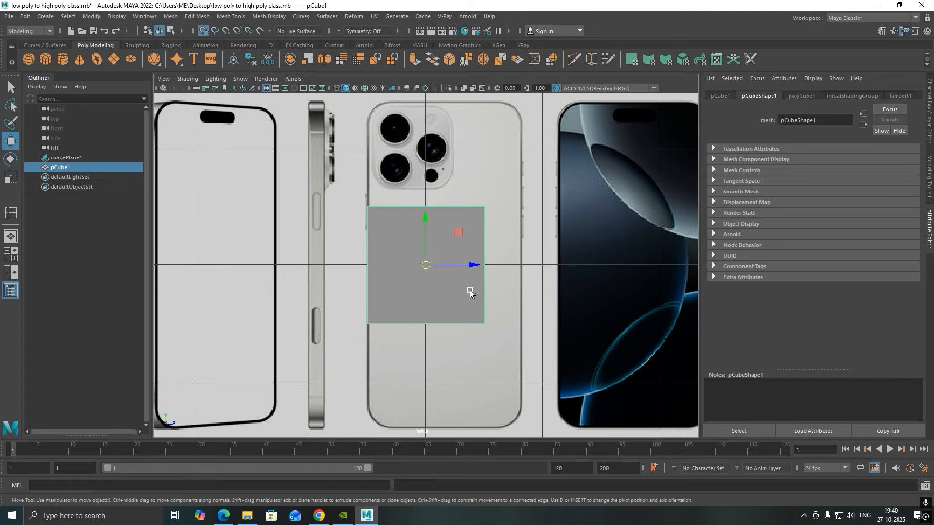
key("r")
left_click_drag(425, 224, 443, 165)
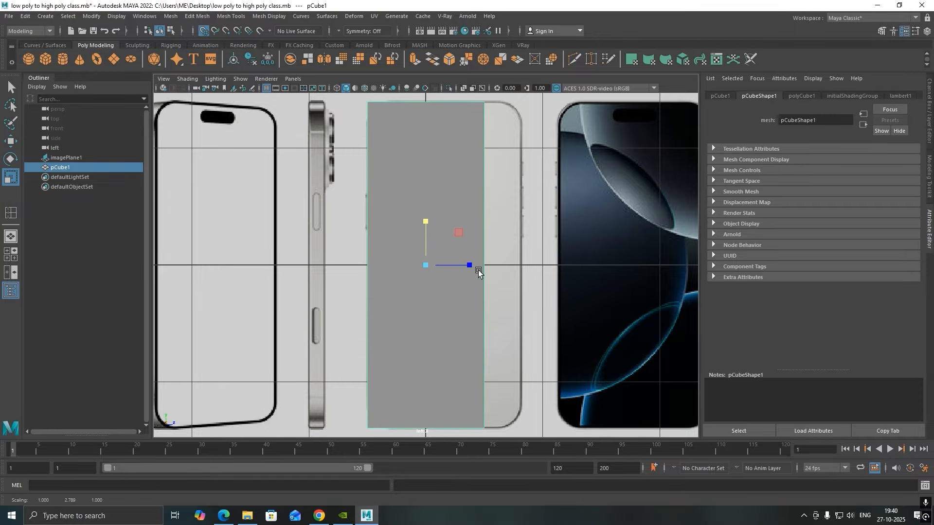
Turn off grid snapping and shift the cube along Z onto the iPhone's back view
key("w")
left_click_drag(471, 265, 487, 262)
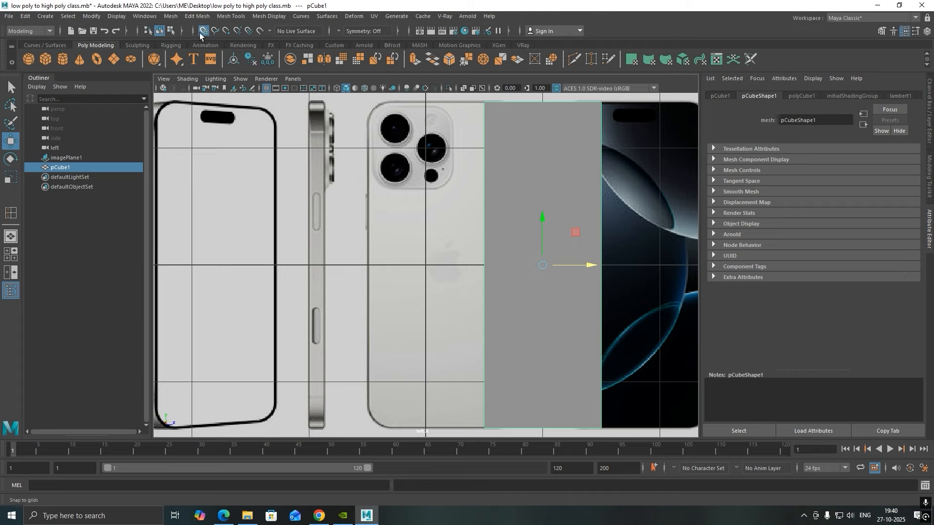
left_click_drag(594, 265, 504, 265)
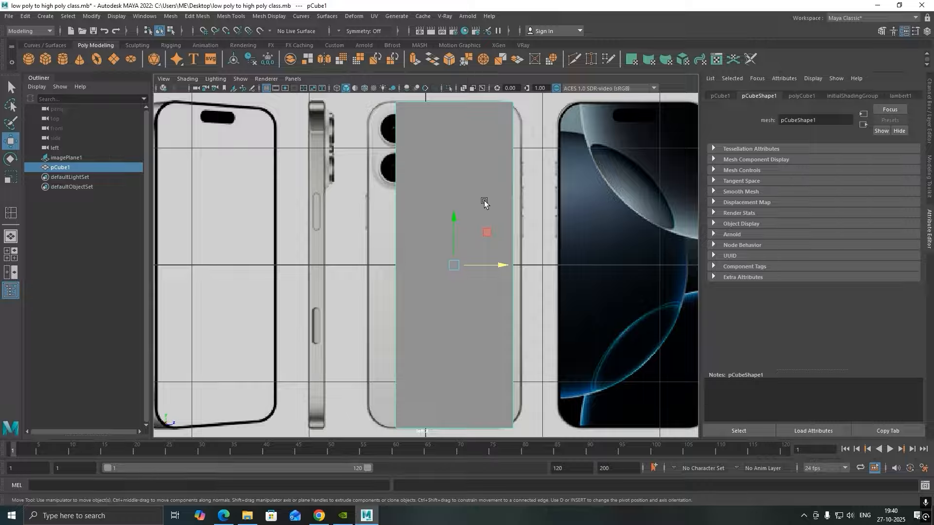
Show the left view in wireframe and centre the cube along Z on the phone's back at about 0.166
left_click(338, 88)
key("5")
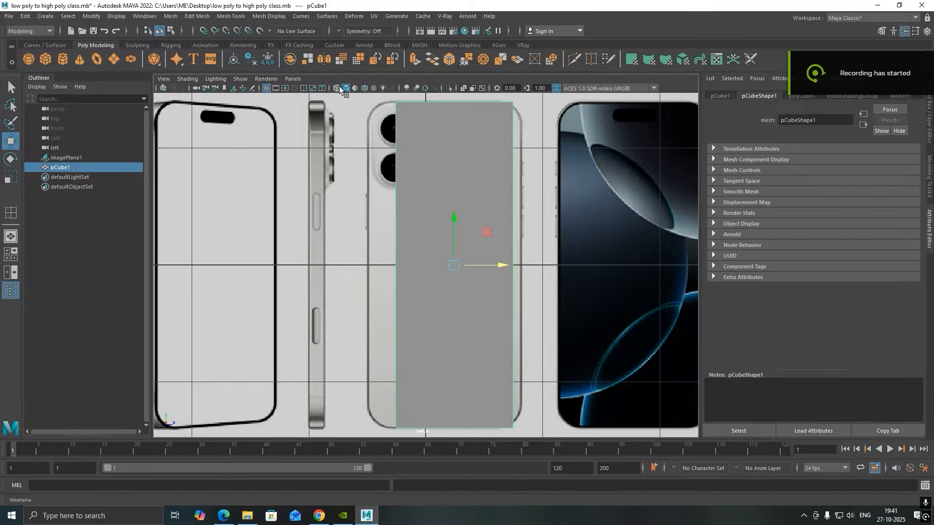
left_click(337, 89)
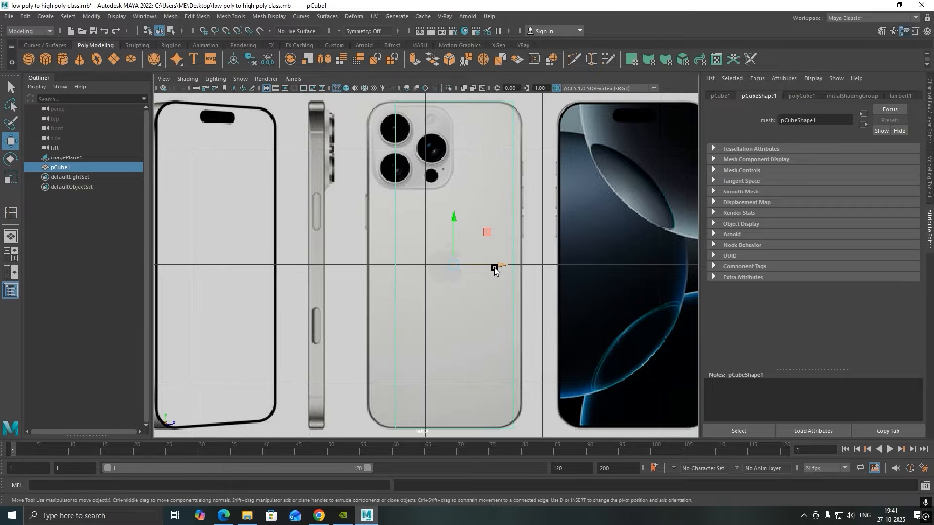
scroll(471, 171, "down", 5)
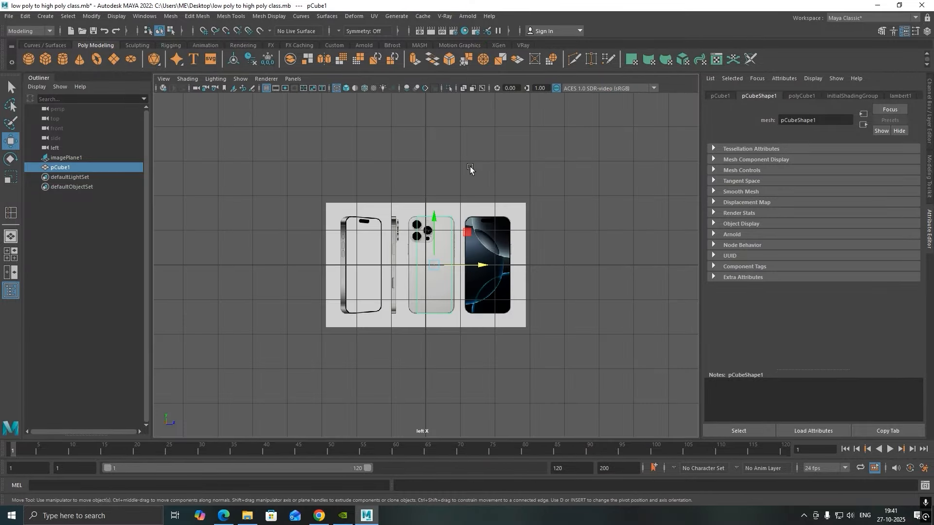
scroll(468, 265, "up", 8)
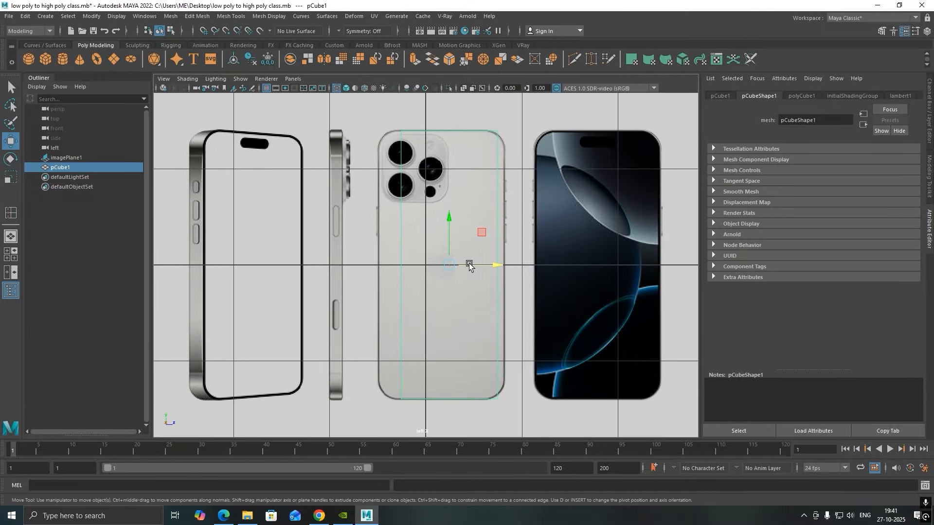
middle_click_drag(456, 284, 435, 284, "alt")
scroll(439, 204, "up", 1)
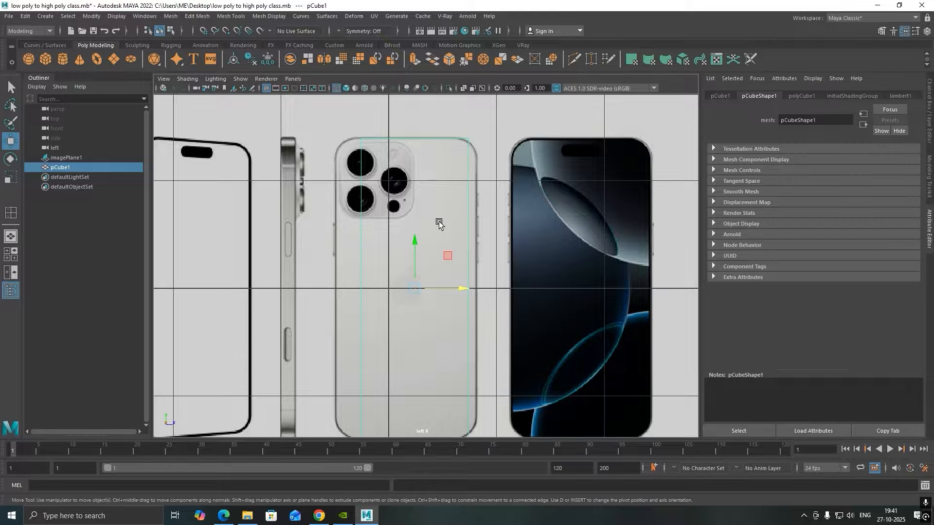
left_click_drag(454, 288, 446, 288)
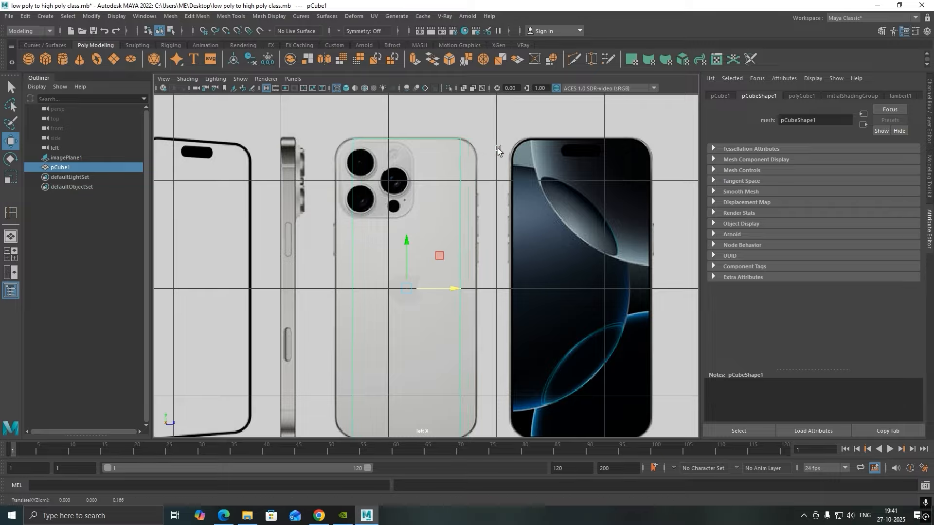
Return to shaded display, scale the cube to 1.333 in Z to match the phone's width, and save the scene
key("t")
right_click_drag(430, 200, 425, 199)
left_click(409, 135)
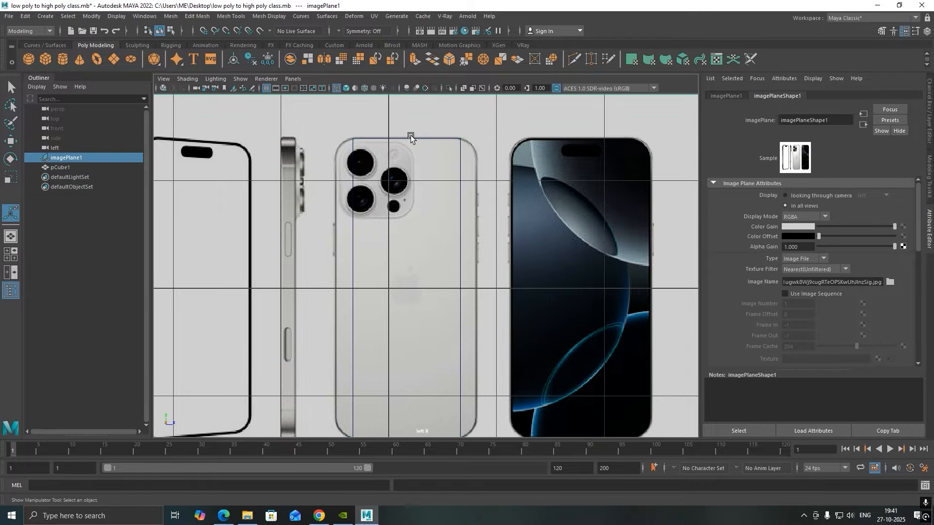
left_click(337, 88)
left_click(449, 243)
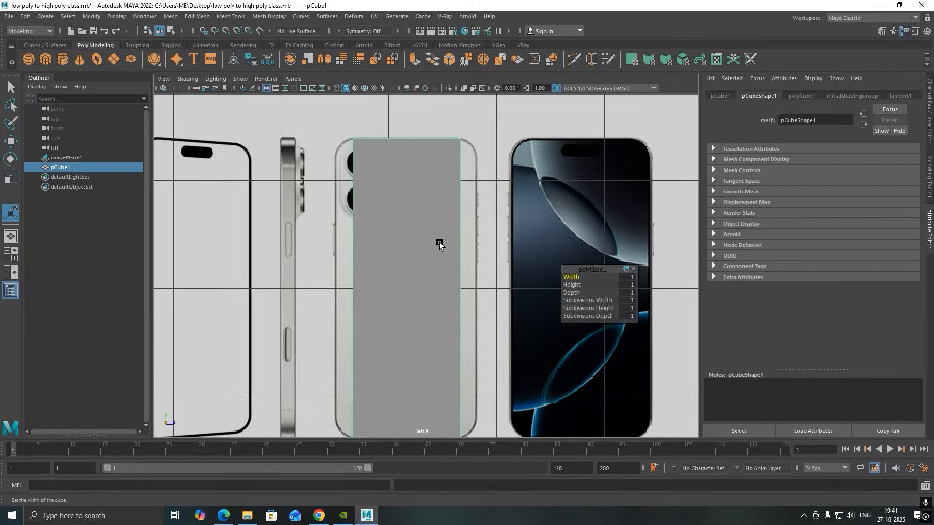
key("r")
left_click_drag(448, 290, 464, 290)
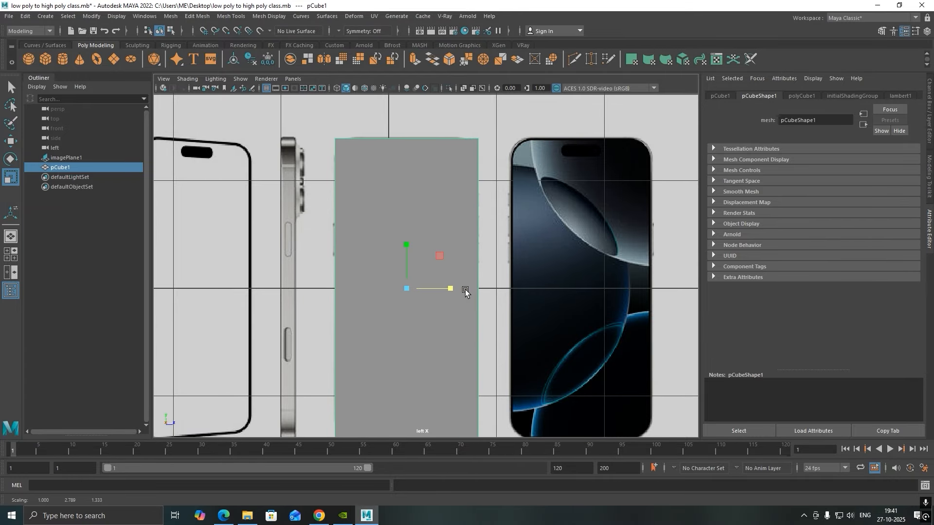
scroll(449, 284, "down", 6)
scroll(449, 284, "up", 4)
key("ctrl+s")
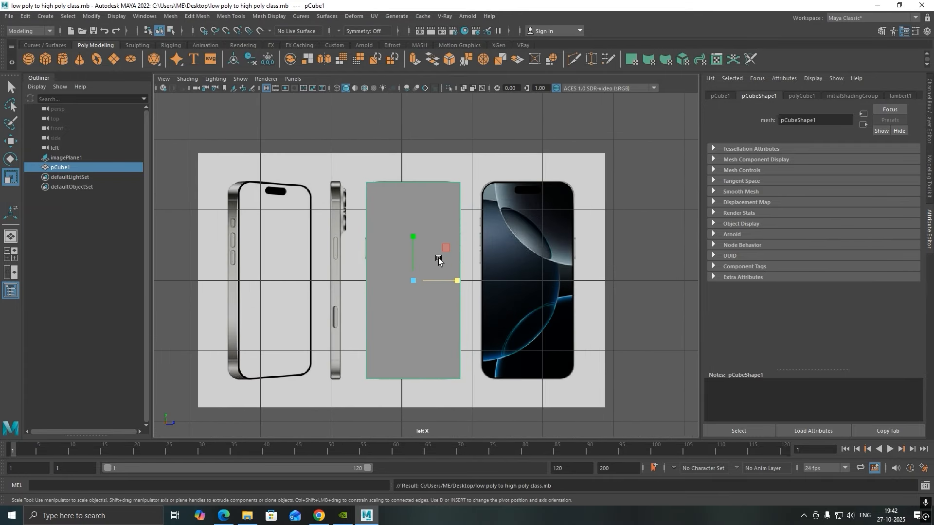
Fine-tune the cube's height and its Z position to about 0.158 against the phone's back outline, using wireframe display
left_click_drag(417, 243, 420, 243)
key("w")
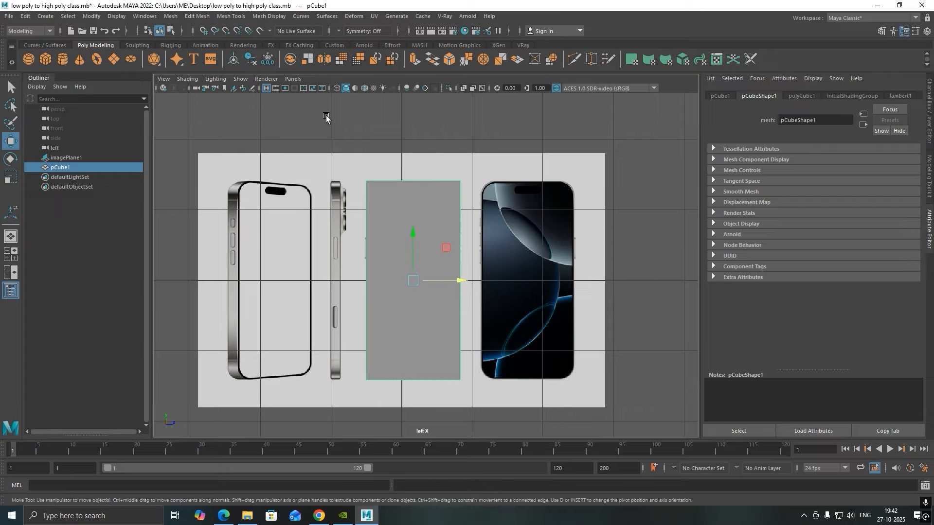
left_click(340, 88)
scroll(448, 194, "up", 3)
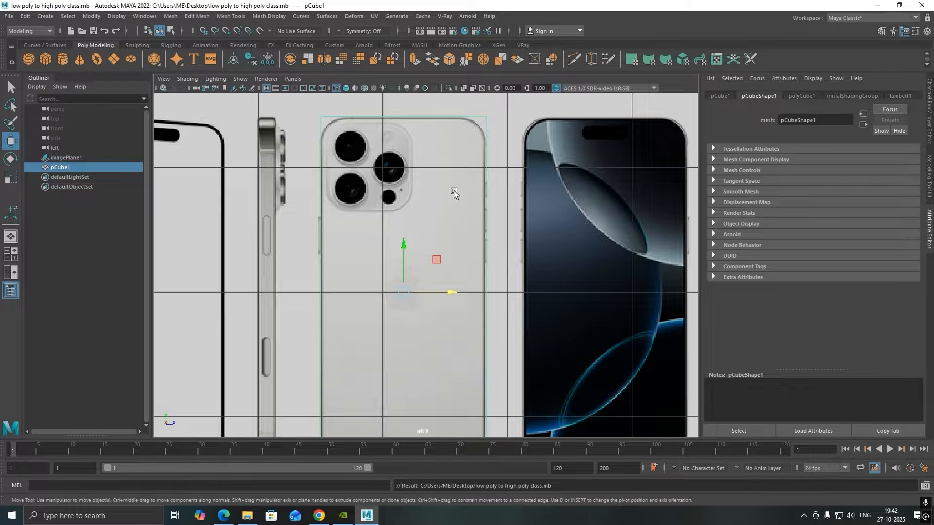
scroll(450, 191, "up", 2)
middle_click_drag(471, 145, 462, 204, "alt")
left_click_drag(428, 362, 426, 363)
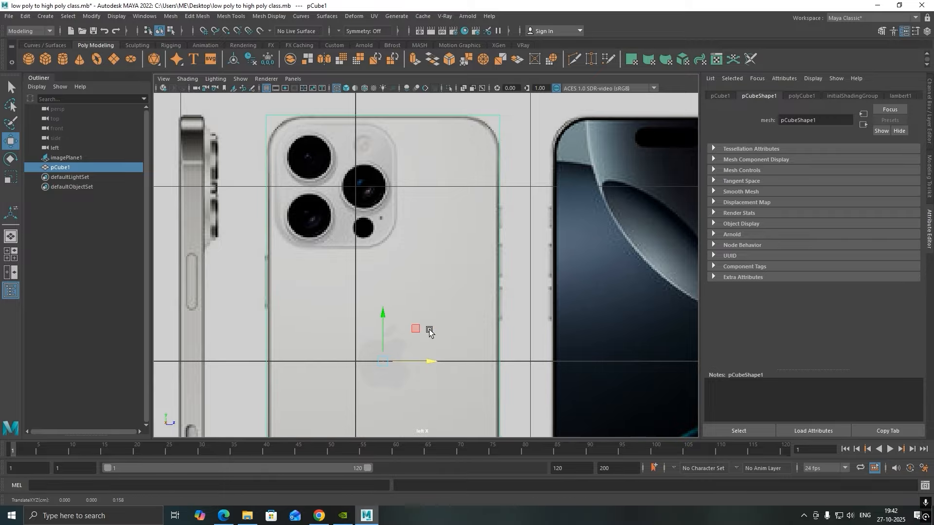
In the shaded perspective view, move the cube along X to about 1.781, clear of the image plane
key("space")
left_click_drag(330, 174, 331, 155)
scroll(413, 248, "down", 5)
left_click_drag(412, 248, 480, 297, "alt")
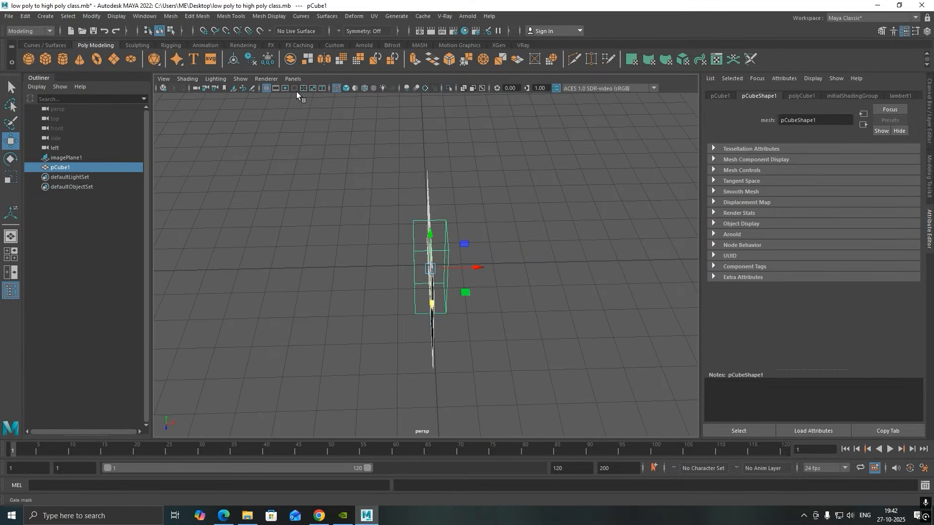
left_click(345, 88)
scroll(488, 275, "up", 2)
left_click_drag(488, 275, 452, 239, "alt")
scroll(516, 283, "up", 3)
Move the cube's face nearest the image plane toward the opposite face to thin the body, and save the scene
right_click(454, 241)
left_click(454, 267)
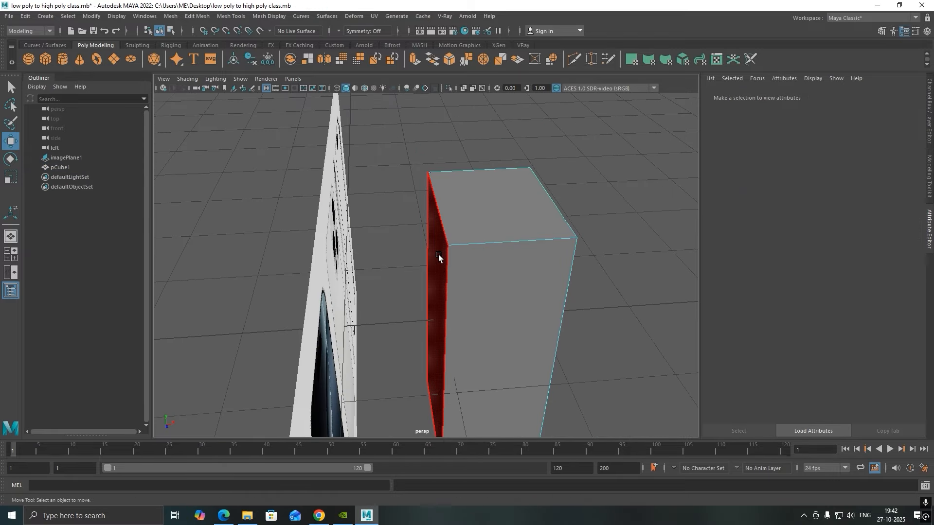
left_click(475, 288)
left_click_drag(475, 287, 552, 341, "alt")
key("space")
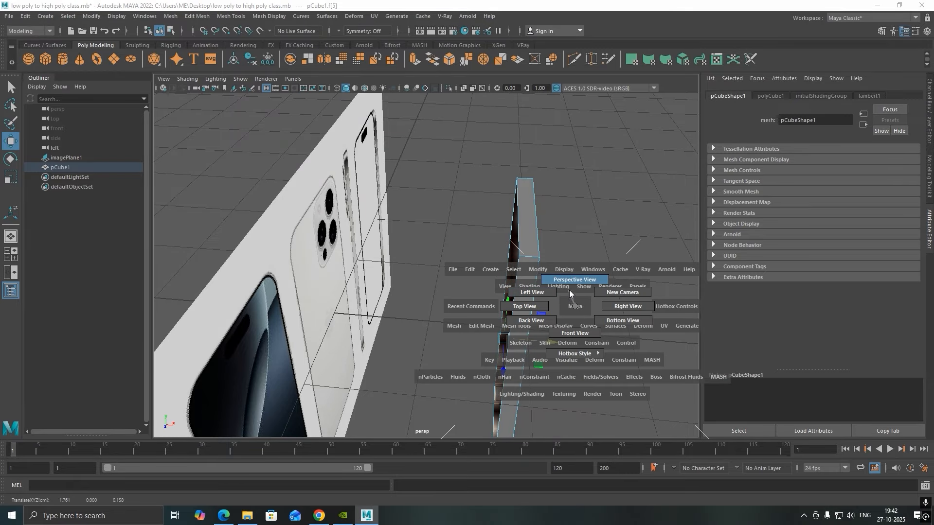
key("space")
left_click_drag(559, 297, 540, 279)
scroll(533, 290, "down", 8)
key("ctrl+s")
In object mode, move the cube along X to the other side of the image plane, check it in the left view, and save
key("space")
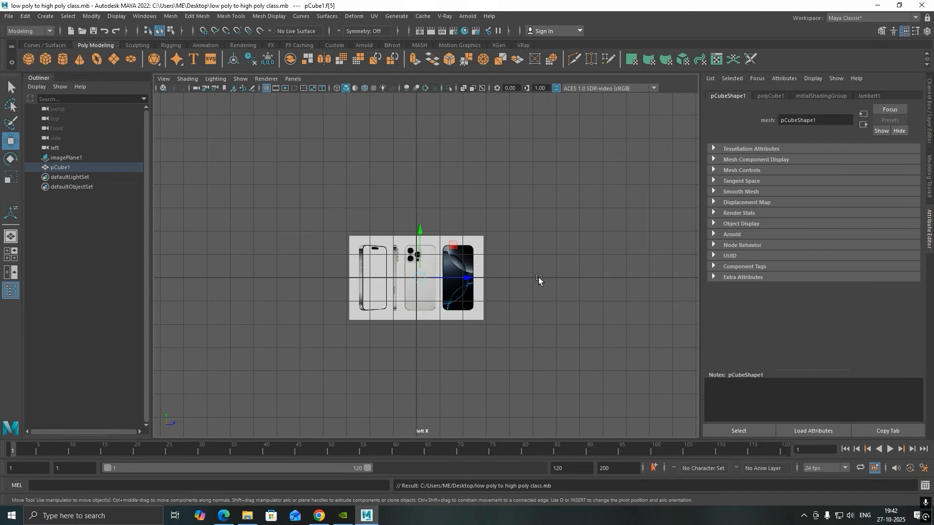
right_click_drag(582, 258, 620, 240)
left_click_drag(513, 337, 268, 302)
key("space")
left_click_drag(391, 263, 368, 253)
scroll(488, 291, "up", 10)
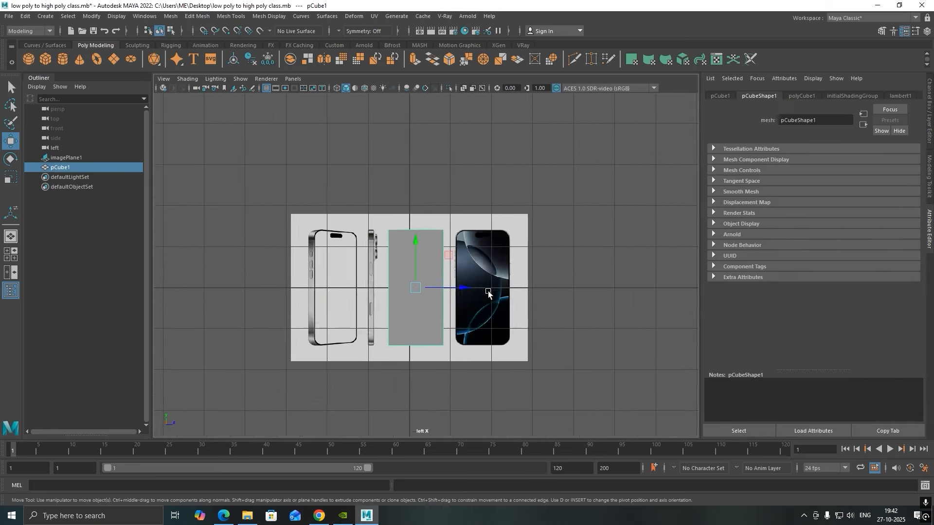
key("ctrl+s")
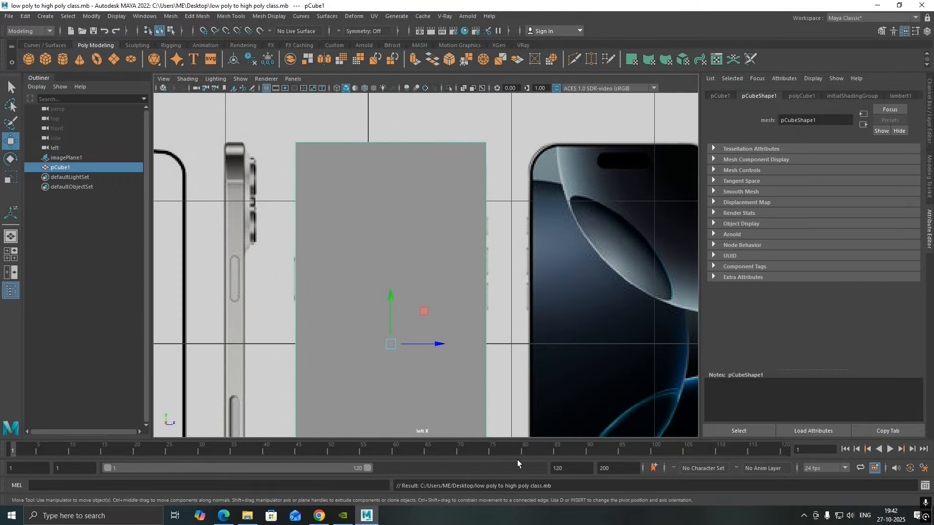
Examine the cube's outline against the phone's back in wireframe display in the left view
left_click(338, 87)
scroll(428, 156, "up", 4)
key("space")
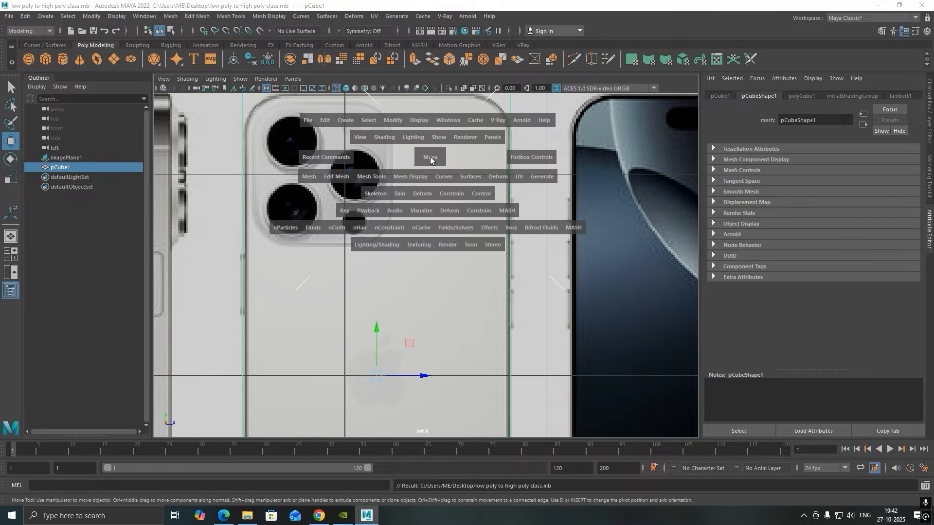
key("space")
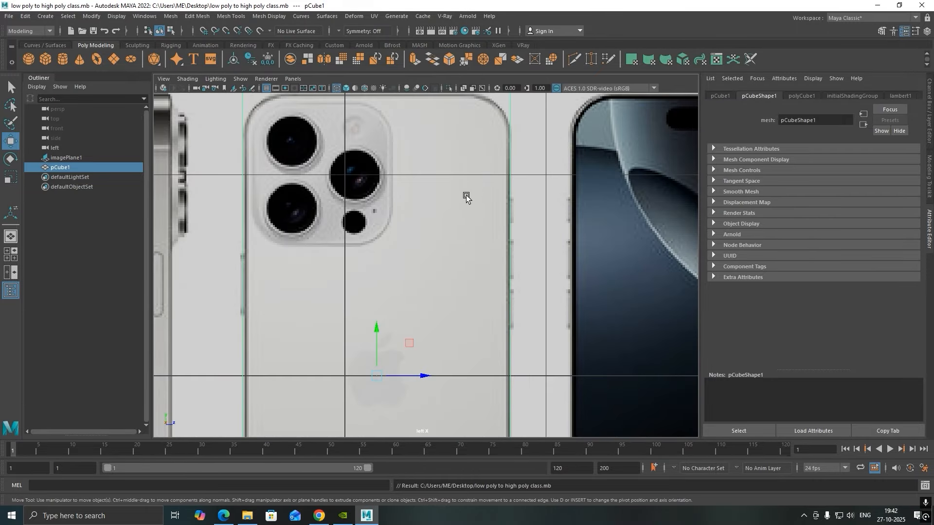
scroll(465, 198, "down", 10)
scroll(424, 273, "up", 8)
key("space")
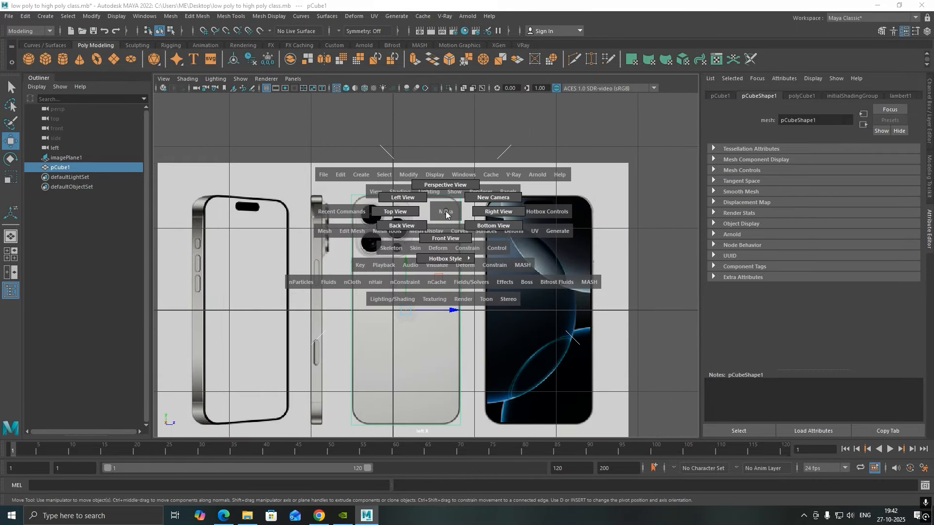
scroll(445, 213, "up", 3)
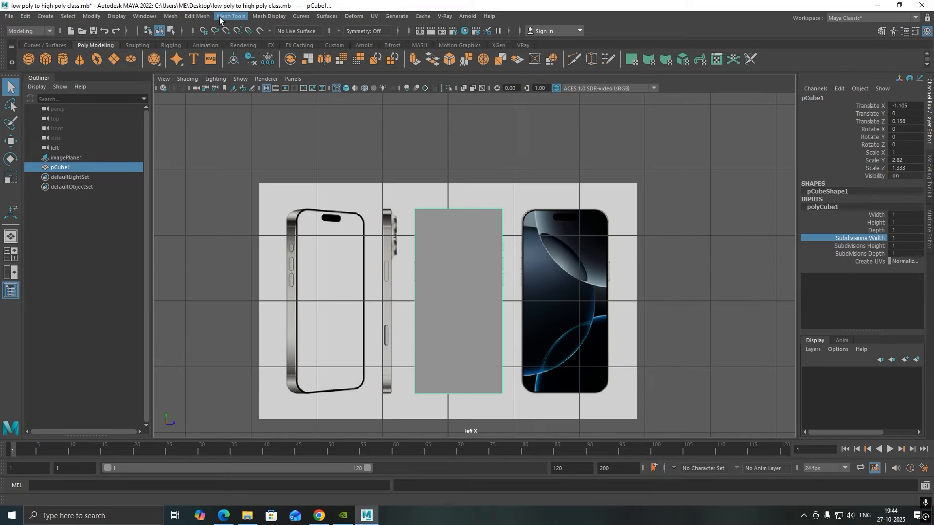
Insert a vertical edge loop down the middle of the cube's wide face and save the scene
left_click(231, 16)
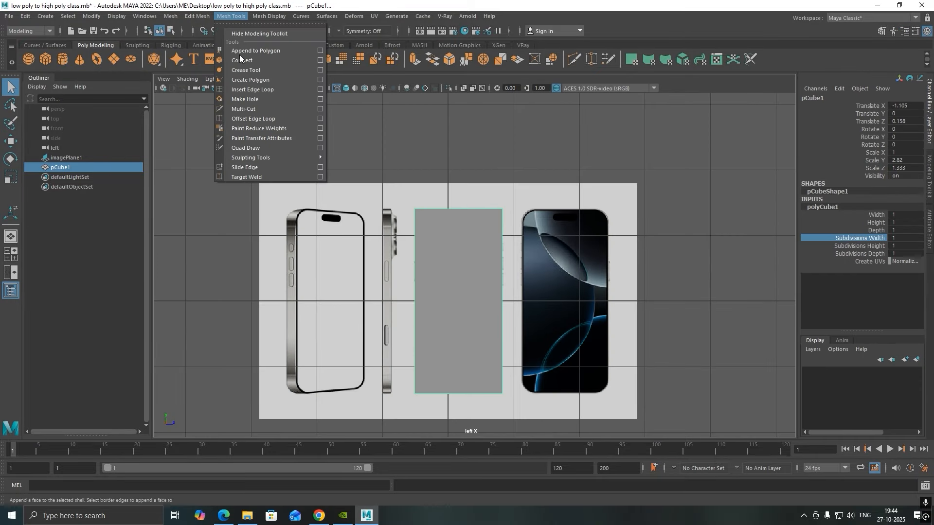
left_click(252, 90)
scroll(446, 209, "up", 2)
scroll(446, 184, "up", 2)
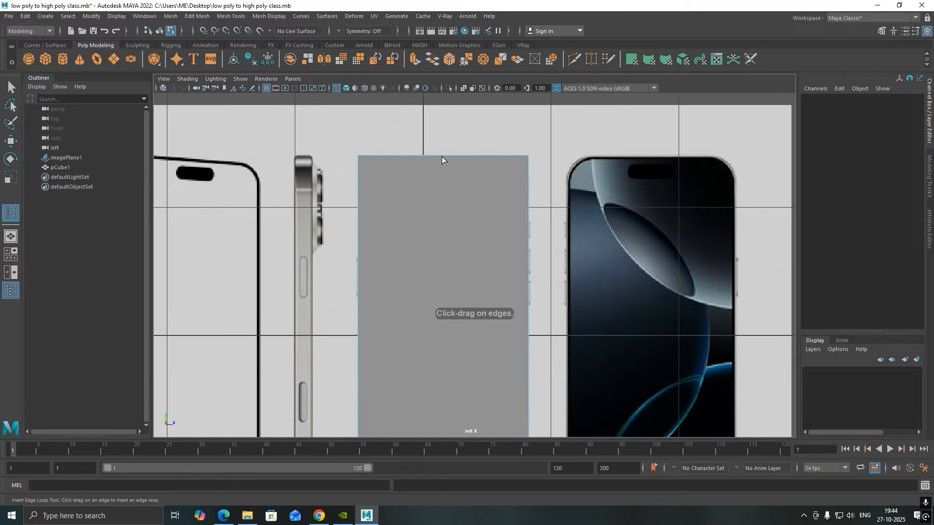
left_click(438, 156)
left_click(439, 156)
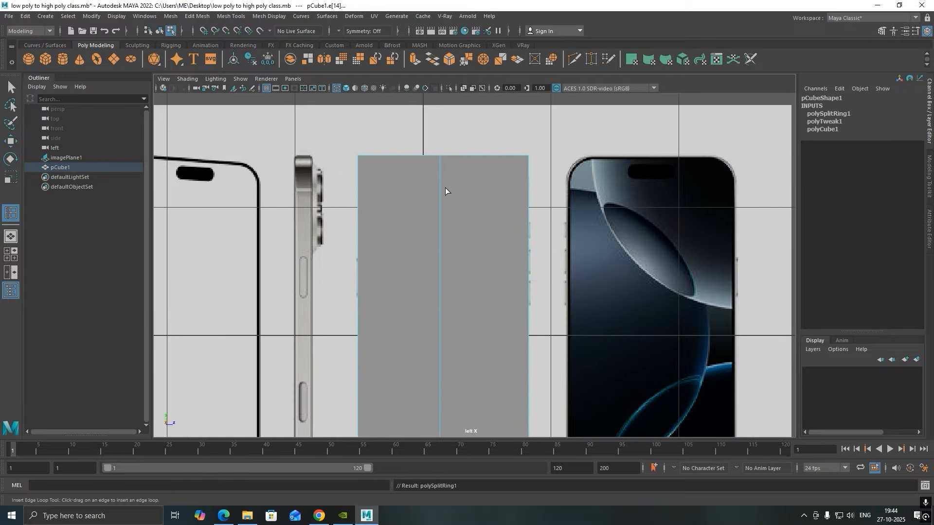
scroll(457, 219, "down", 5)
scroll(476, 251, "up", 2)
scroll(507, 250, "up", 3)
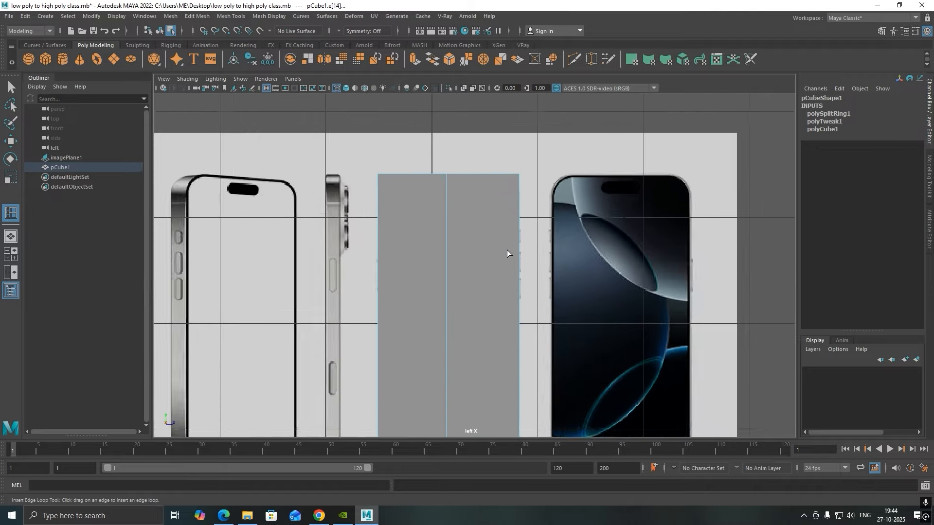
key("ctrl+s")
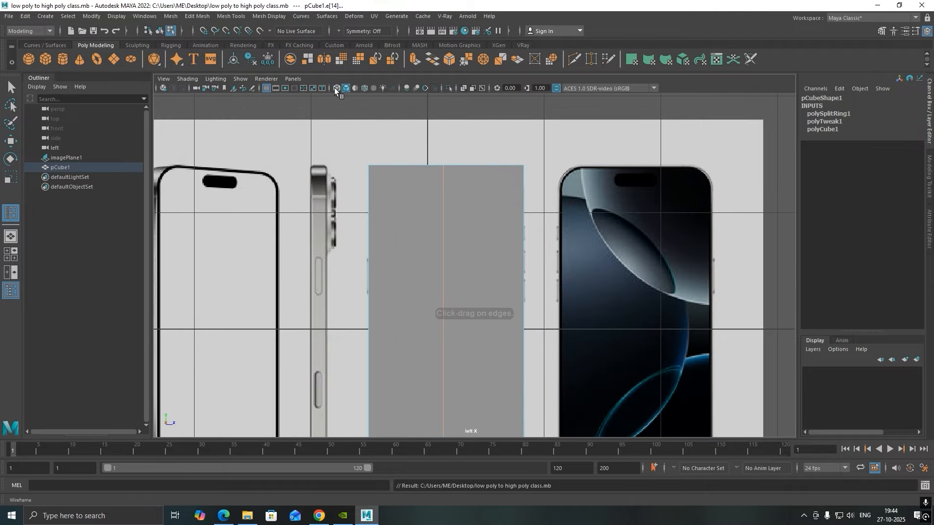
Delete all faces of the cube's half on the camera side of the centre loop, including its end faces
scroll(506, 205, "up", 2)
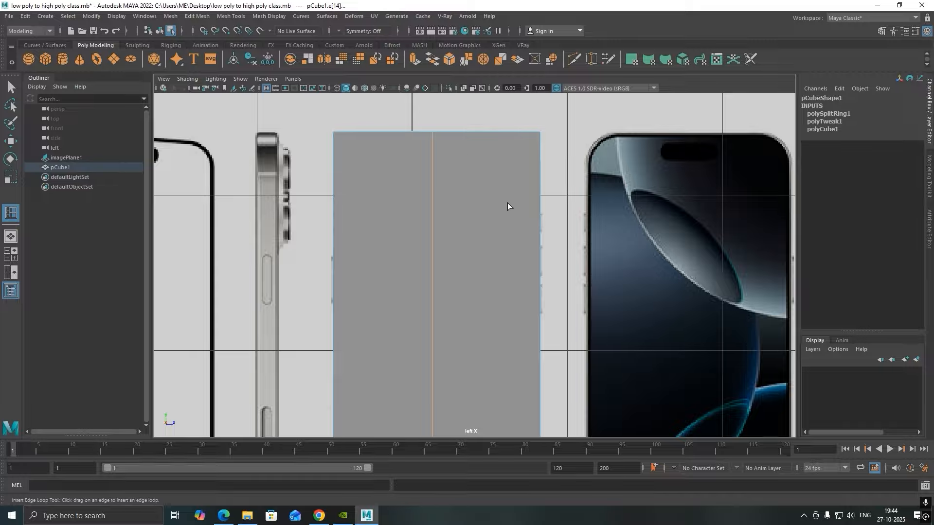
right_click(507, 203)
left_click(495, 211)
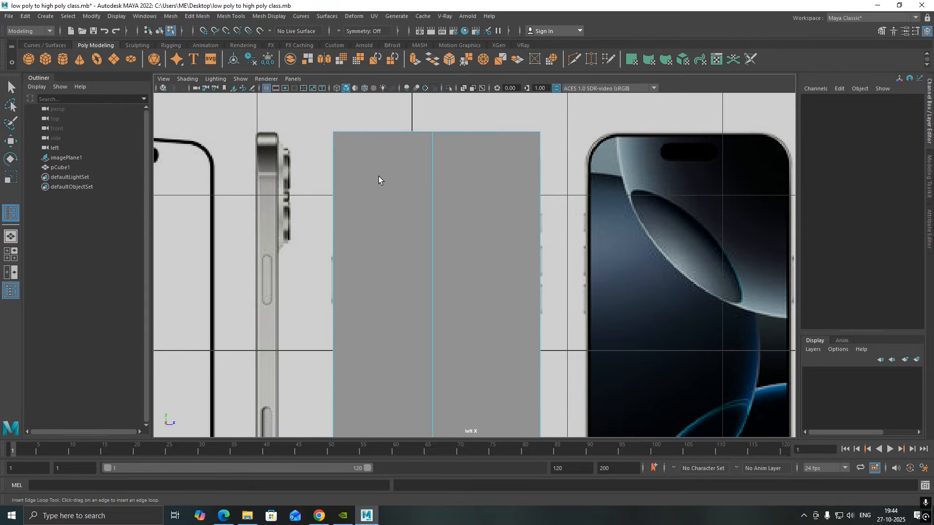
key("q")
left_click(378, 178)
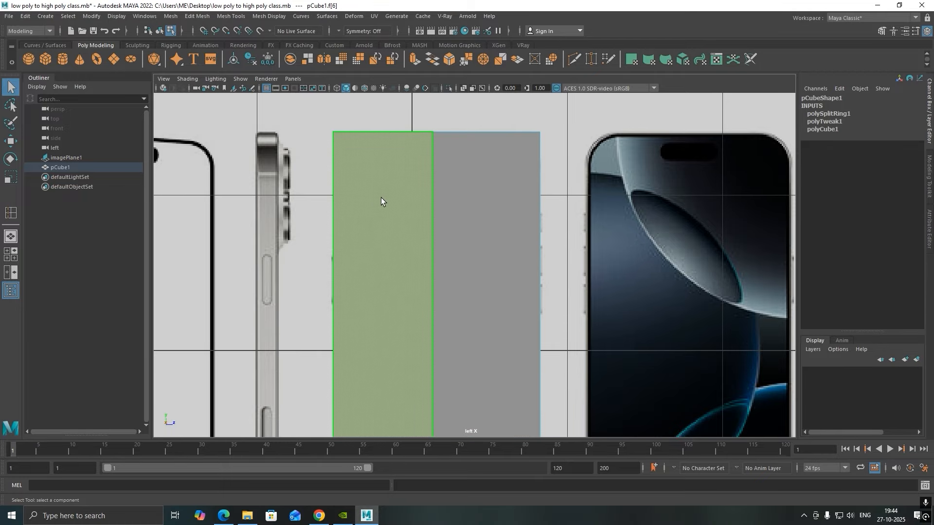
key("Delete")
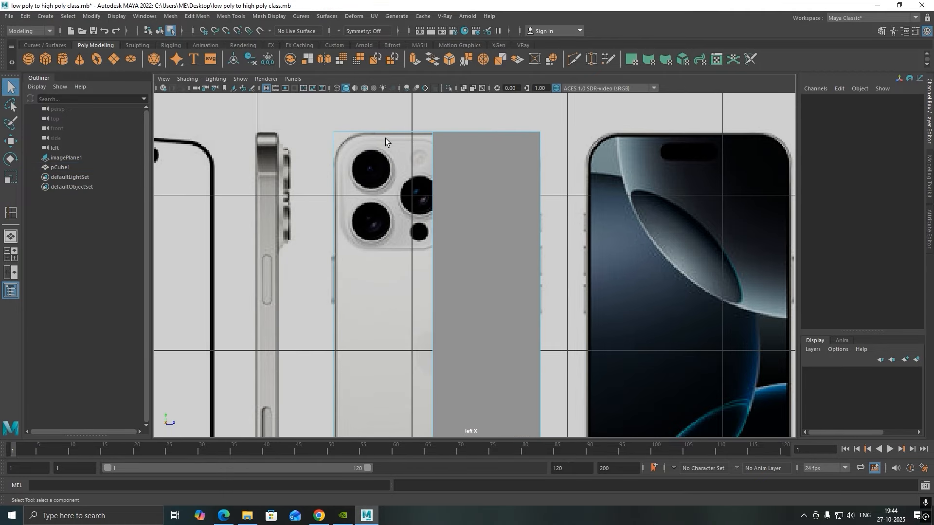
left_click_drag(389, 114, 308, 215)
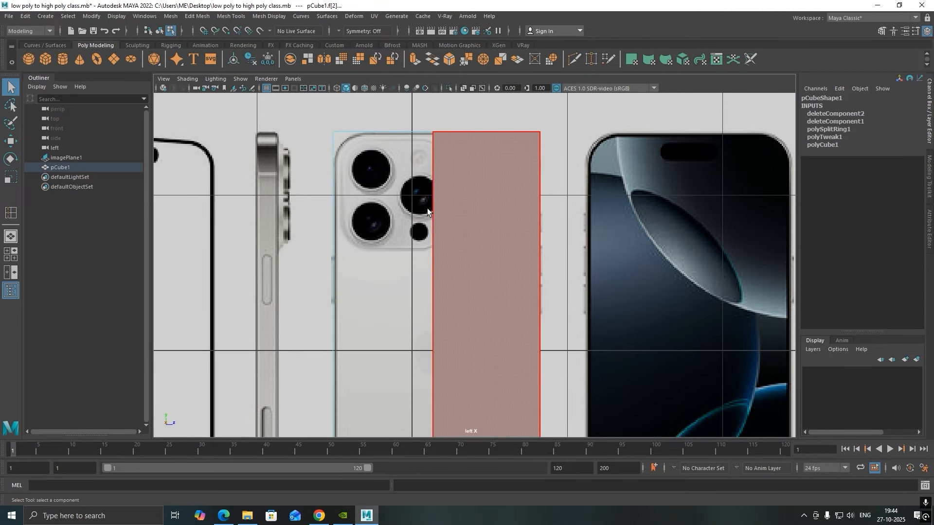
key("space")
left_click_drag(400, 212, 482, 215)
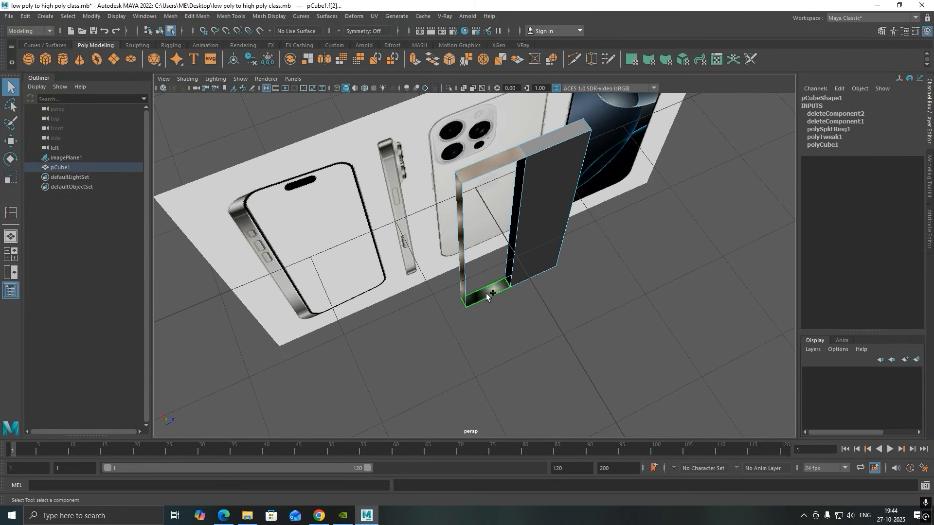
key("Delete")
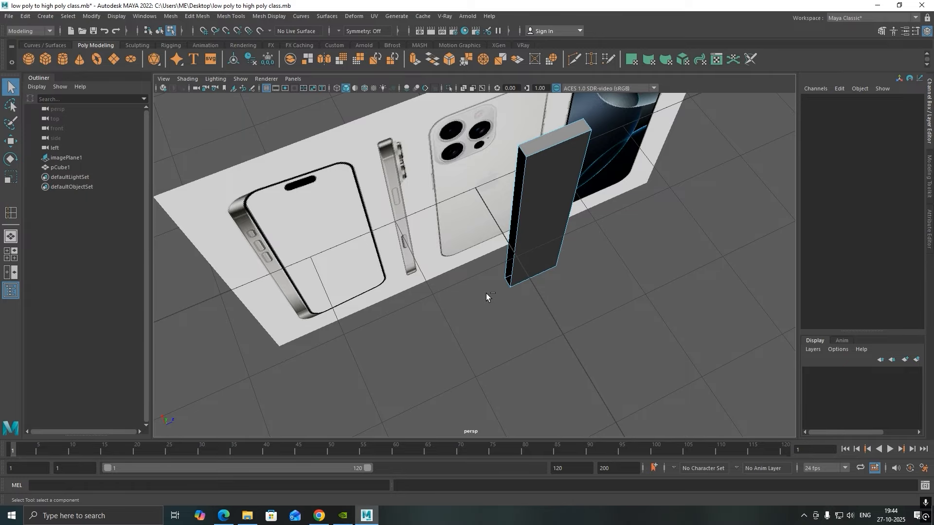
Return to the left view, show the remaining half body in wireframe, and save the scene
key("space")
left_click(457, 280)
scroll(456, 279, "down", 5)
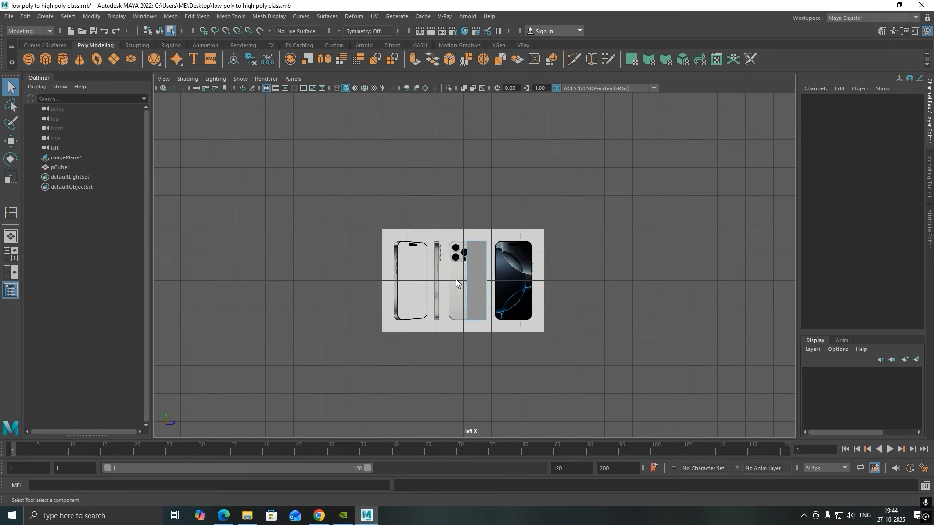
scroll(457, 280, "up", 10)
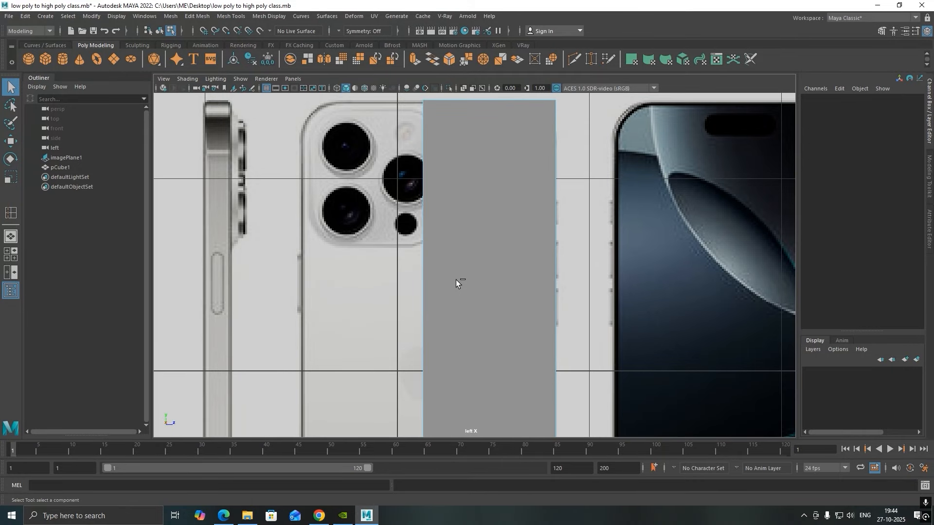
key("ctrl+s")
left_click(336, 89)
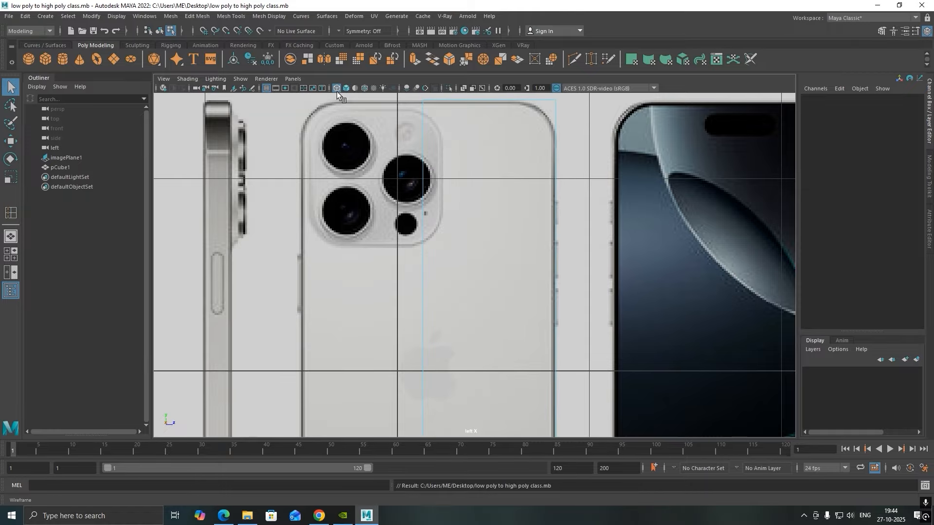
scroll(544, 162, "up", 1)
key("ctrl+s")
Save the scene and insert two vertical edge loops near the half body's outer side, across the phone's rounded upper corner
scroll(314, 166, "down", 10)
key("space")
left_click_drag(314, 167, 316, 176)
scroll(554, 206, "up", 8)
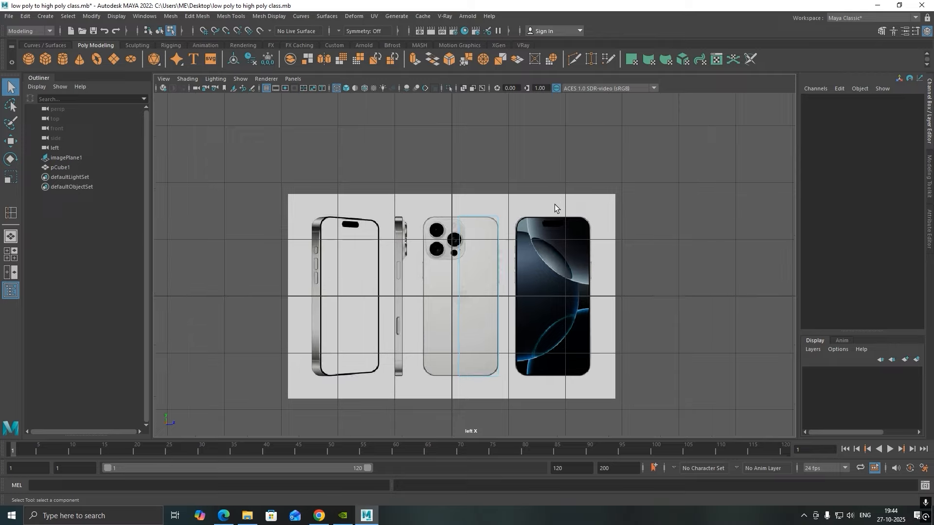
key("space")
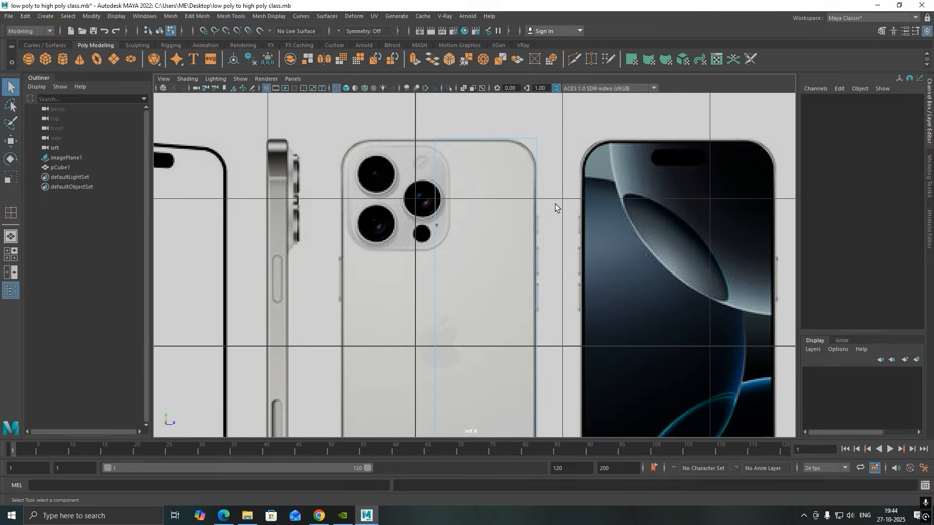
middle_click_drag(560, 221, 536, 244, "alt")
scroll(525, 235, "up", 4)
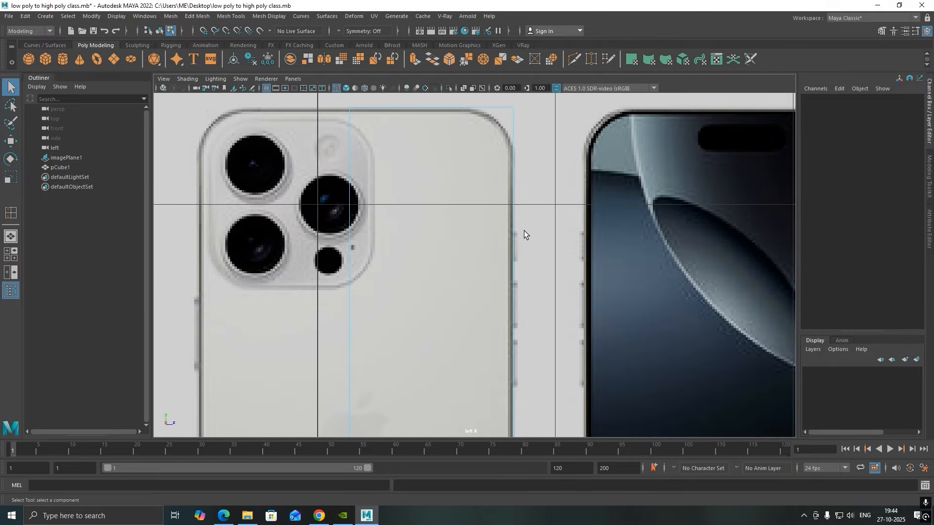
key("ctrl+s")
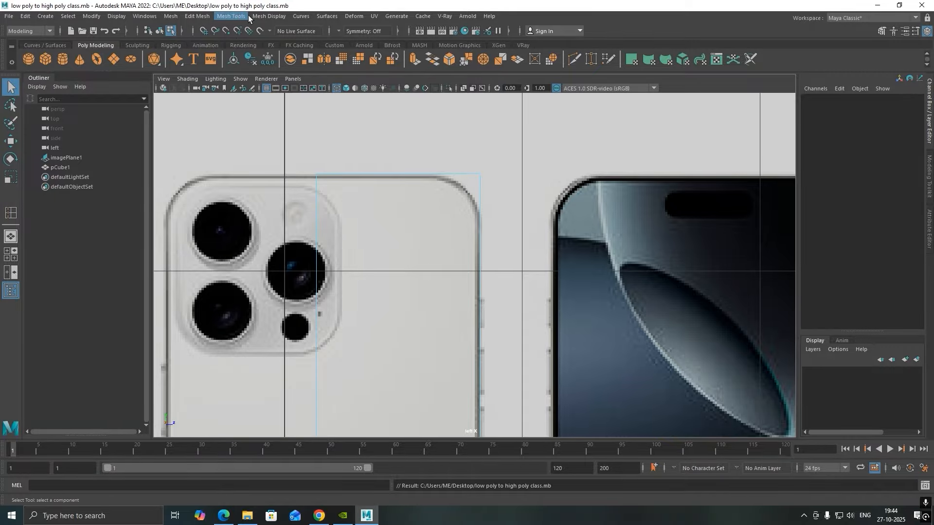
left_click(231, 16)
left_click(262, 90)
scroll(485, 162, "up", 2)
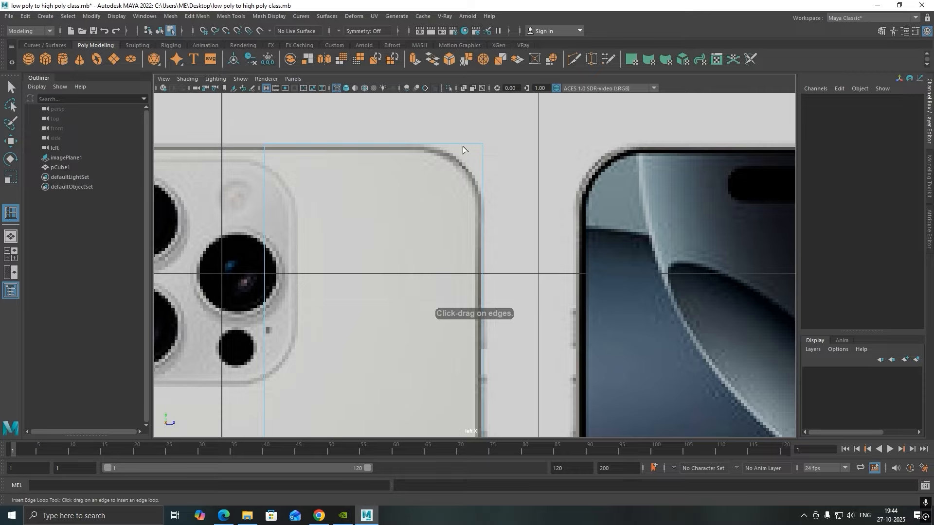
left_click(466, 144)
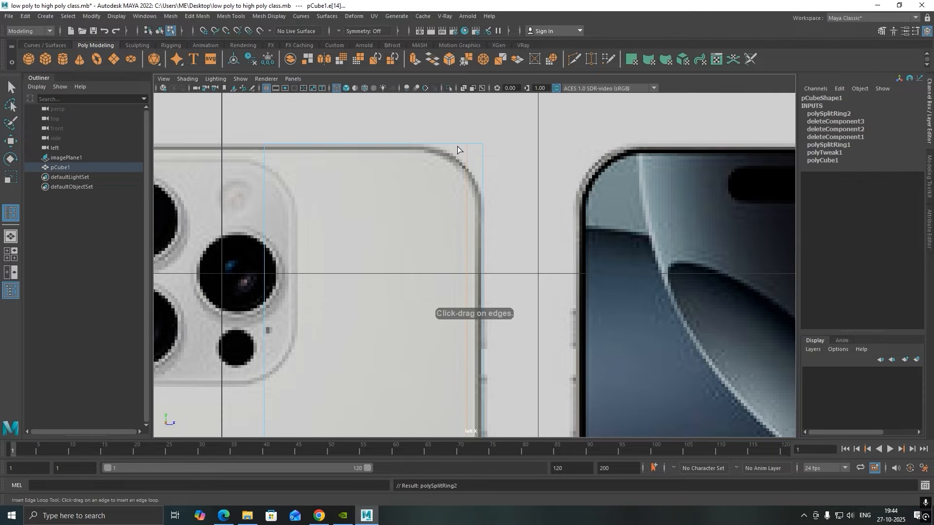
left_click(453, 144)
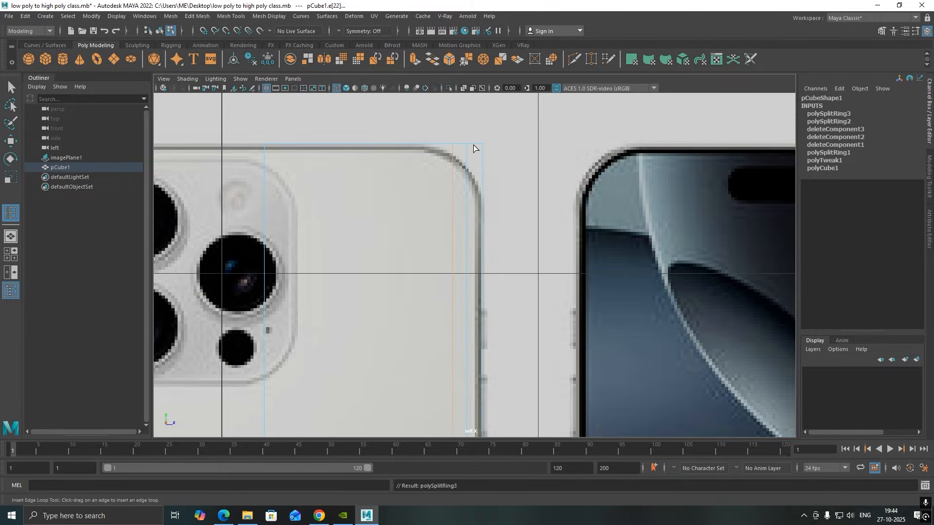
left_click(473, 146)
scroll(457, 143, "up", 1)
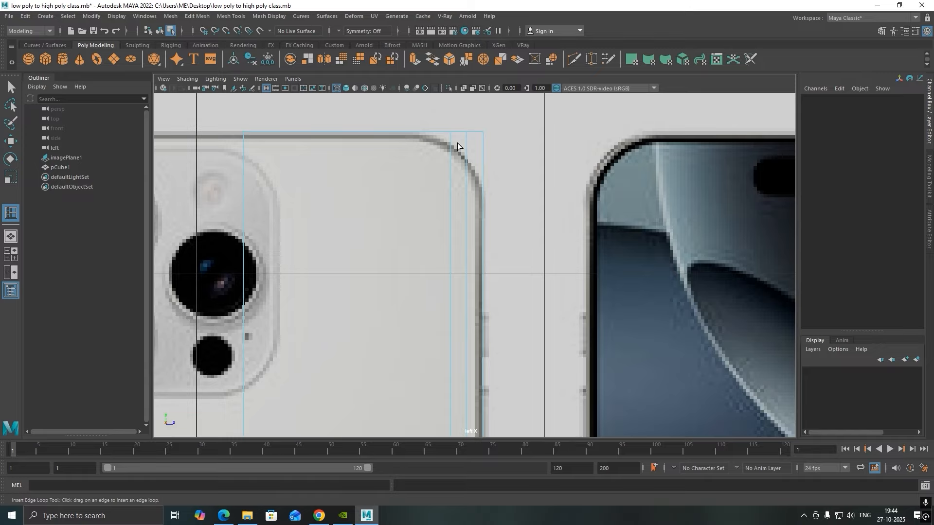
key("q")
right_click(514, 153)
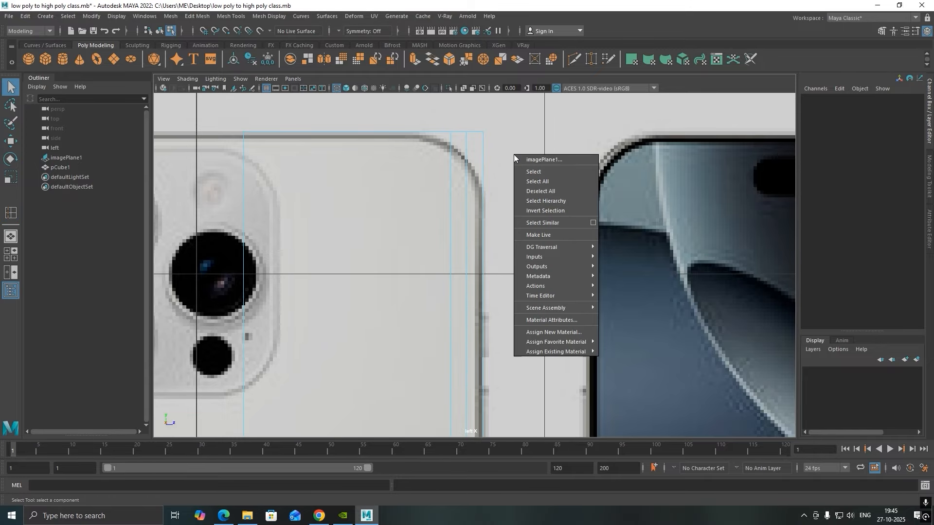
right_click(444, 147)
right_click(438, 164)
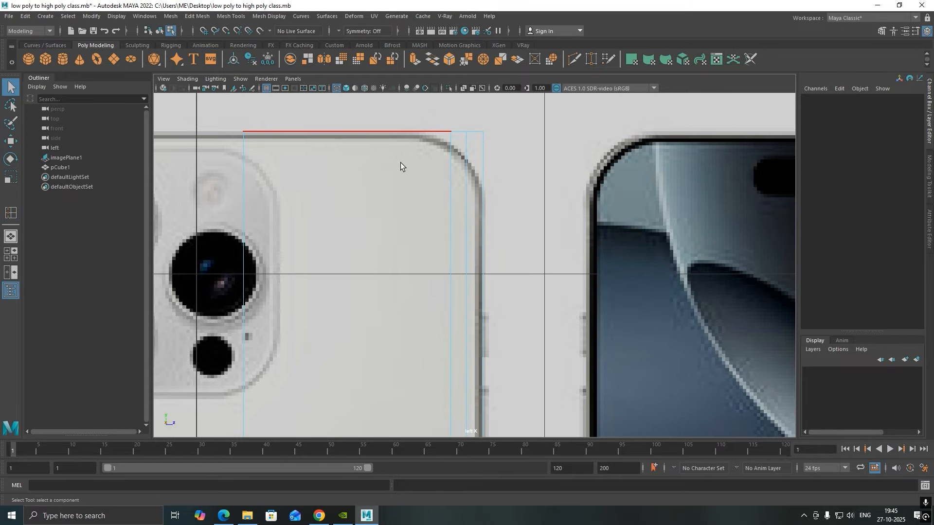
left_click(401, 163)
right_click(401, 162)
right_click(406, 190)
left_click(600, 197)
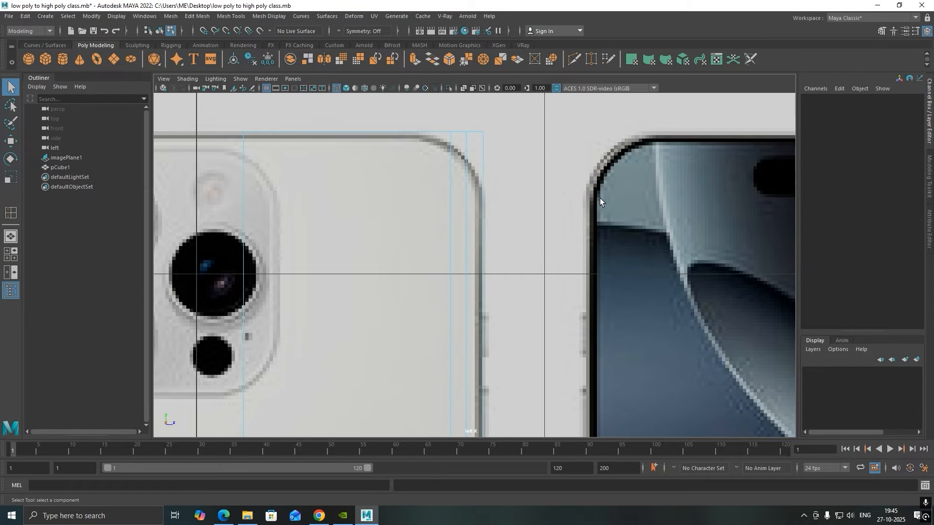
right_click(601, 199)
key("Escape")
Select the half body in the perspective view, switch it to vertex mode, and return to the left view
key("space")
left_click_drag(571, 216, 582, 186)
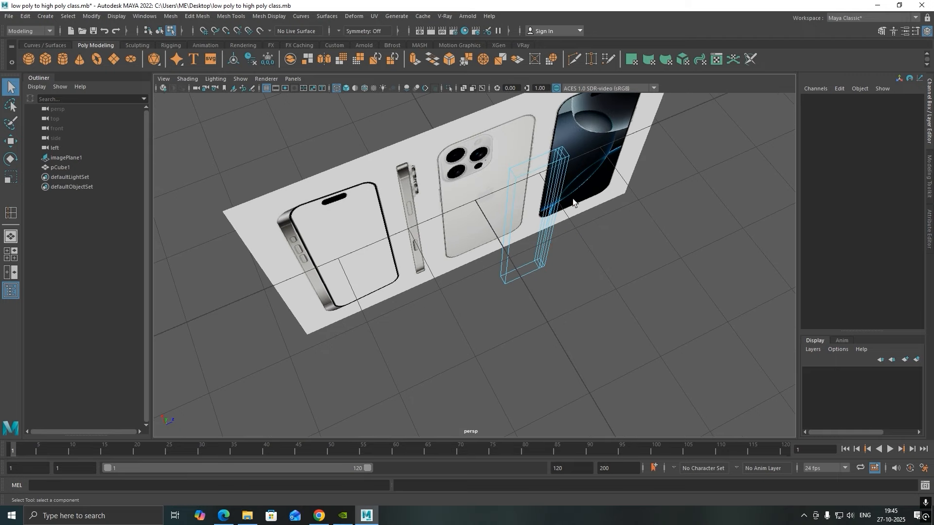
right_click_drag(665, 220, 697, 196)
left_click_drag(688, 193, 534, 186, "alt")
left_click(557, 181)
scroll(556, 181, "up", 5)
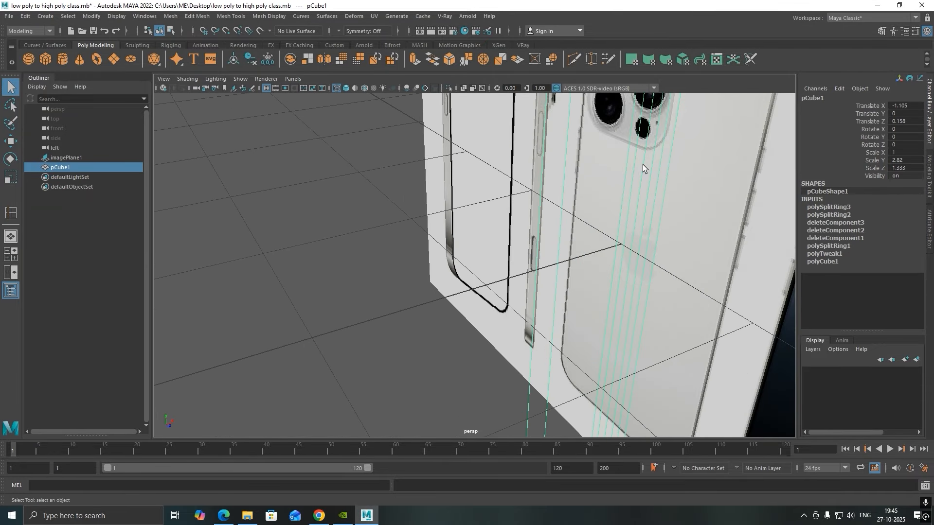
right_click(643, 164)
right_click_drag(643, 166, 597, 163)
key("space")
left_click_drag(597, 158, 562, 152)
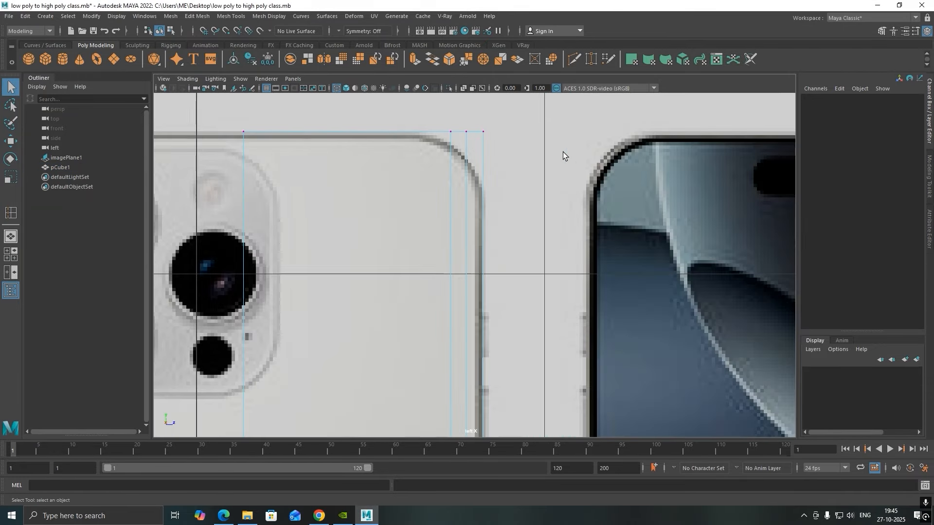
Move the half body's three upper outer corner vertex positions onto the curve of the phone's rounded upper corner in the reference image
scroll(396, 154, "up", 2)
key("space")
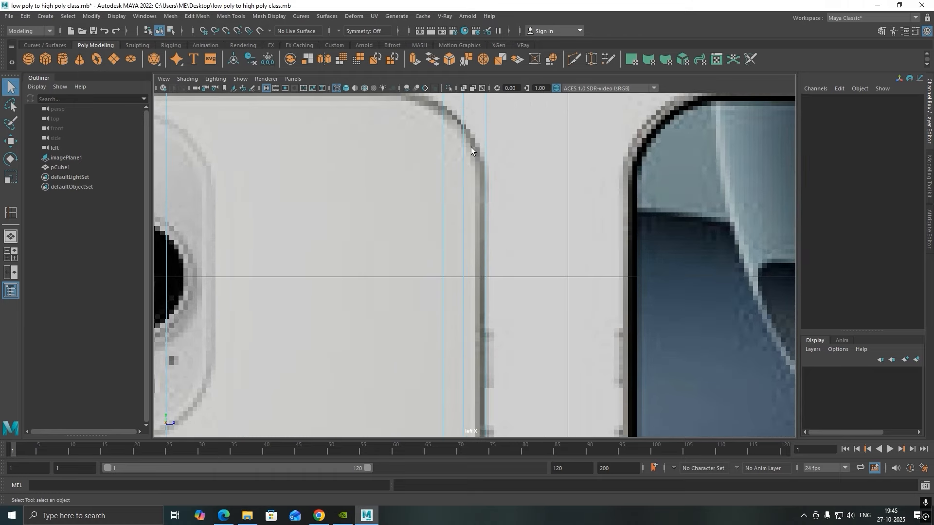
middle_click_drag(471, 147, 452, 284, "alt")
left_click_drag(476, 223, 461, 252)
key("w")
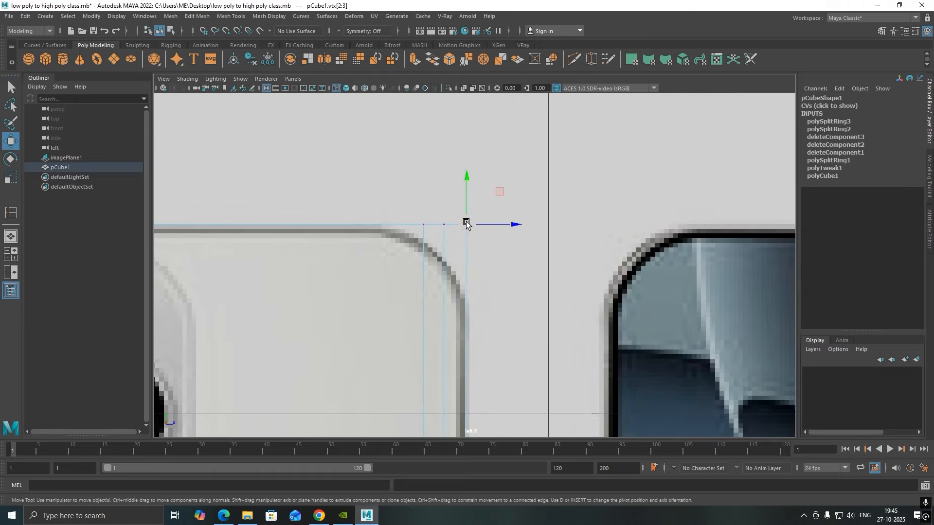
left_click_drag(470, 201, 465, 251)
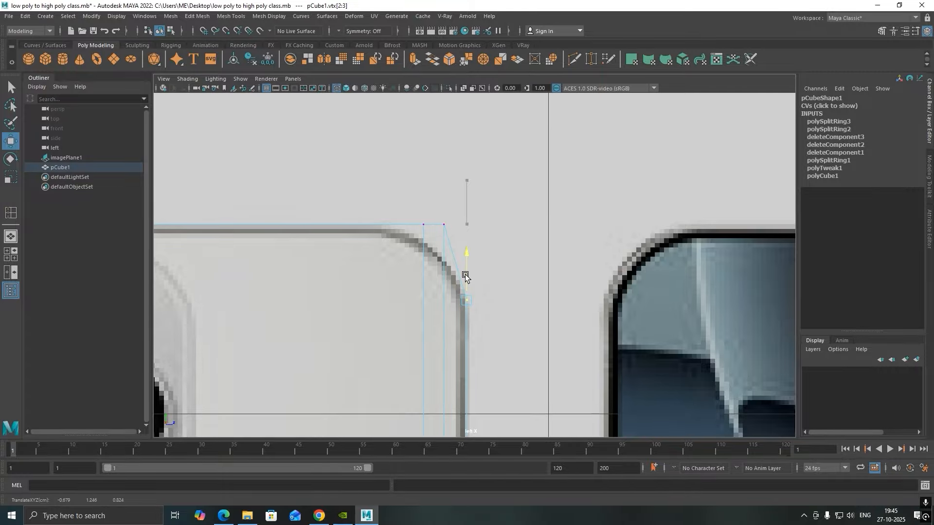
left_click(441, 223)
left_click_drag(443, 192, 446, 233)
left_click(423, 224)
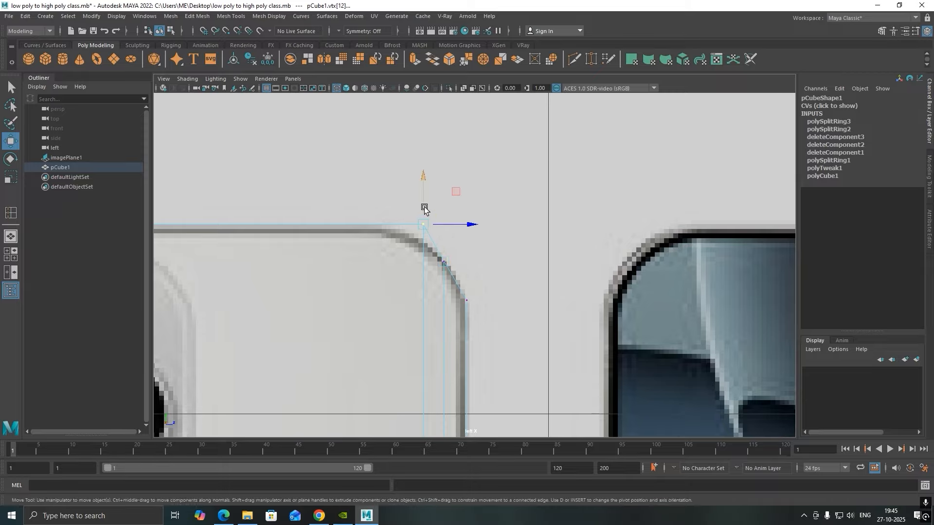
left_click_drag(450, 224, 416, 211)
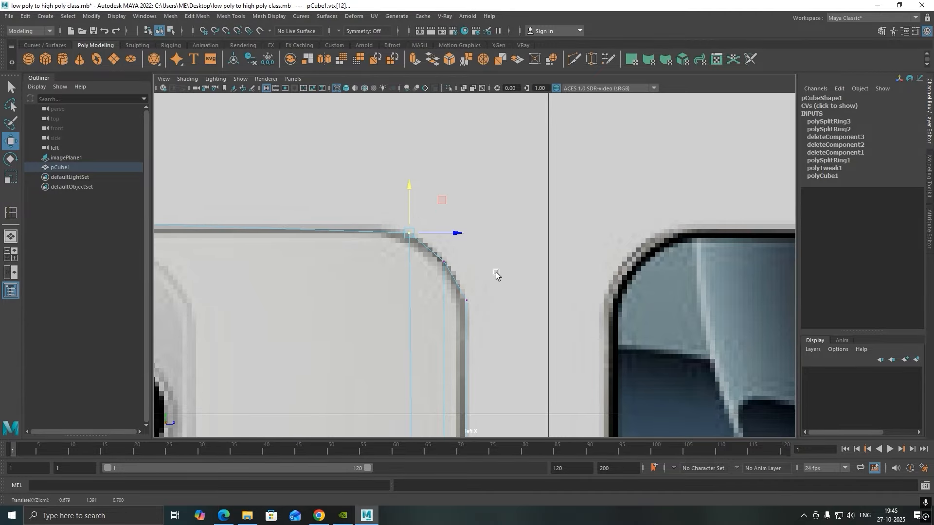
Level the remaining top-edge vertices by scaling them flat vertically, lower them onto the phone's top outline, and save the scene
middle_click_drag(331, 265, 553, 279, "alt")
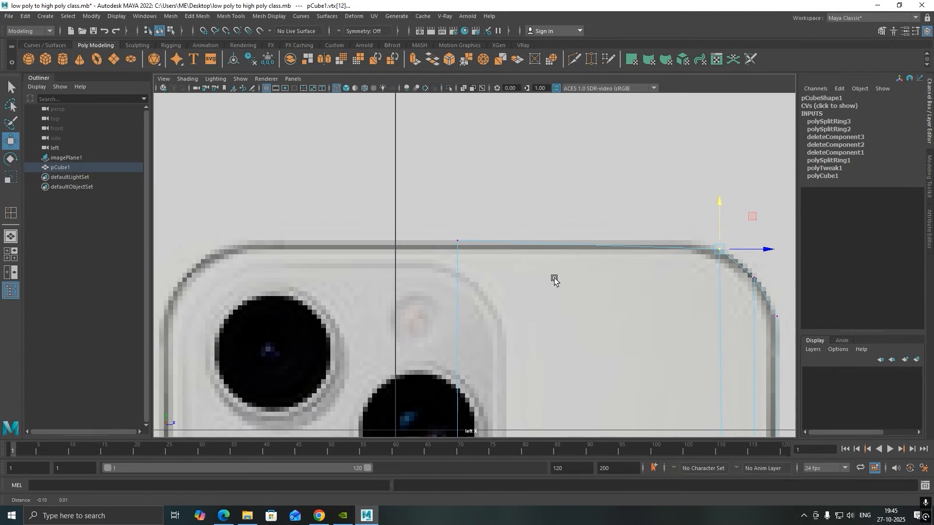
middle_click_drag(228, 232, 261, 236, "alt")
middle_click_drag(524, 272, 442, 266, "alt")
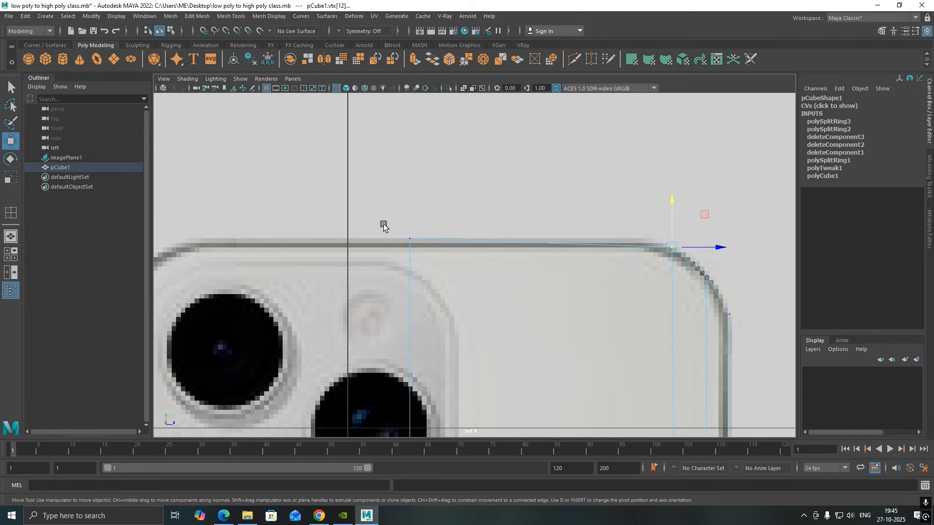
left_click_drag(698, 262, 696, 260)
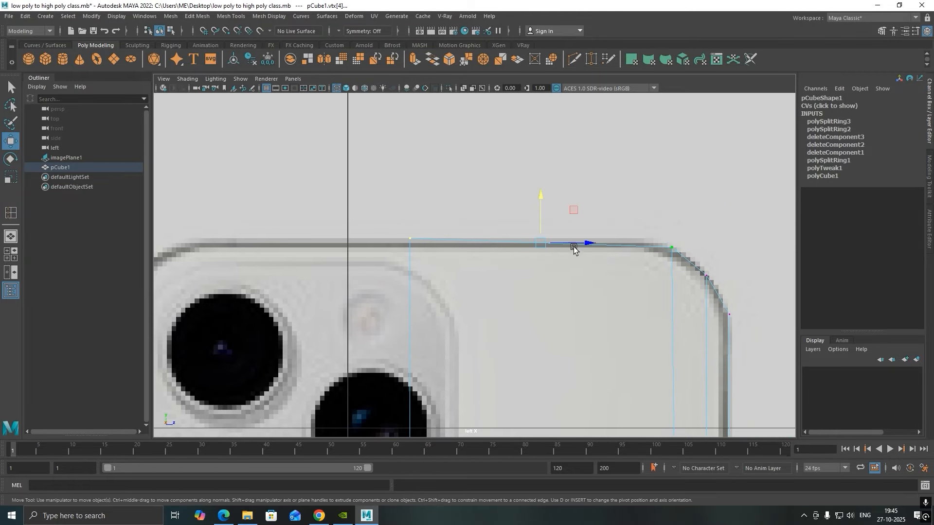
key("r")
left_click_drag(540, 201, 542, 289)
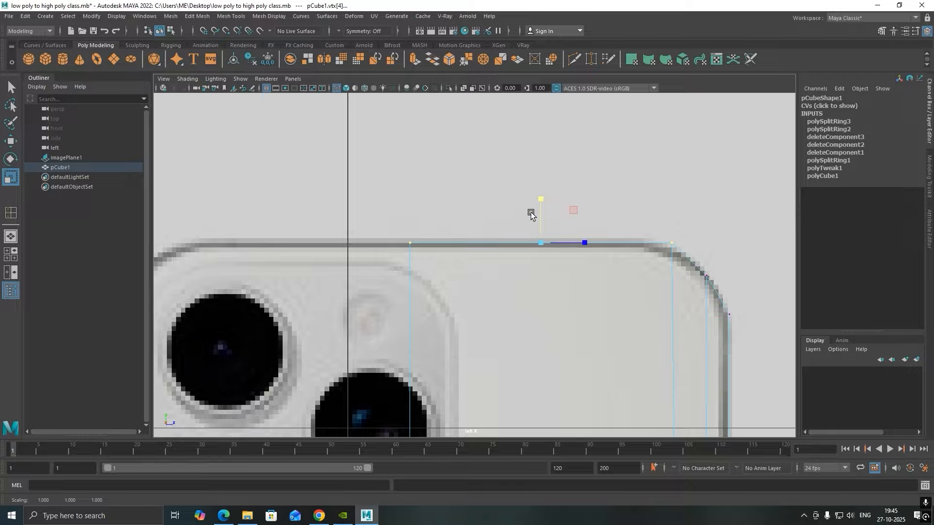
key("w")
left_click_drag(541, 200, 538, 202)
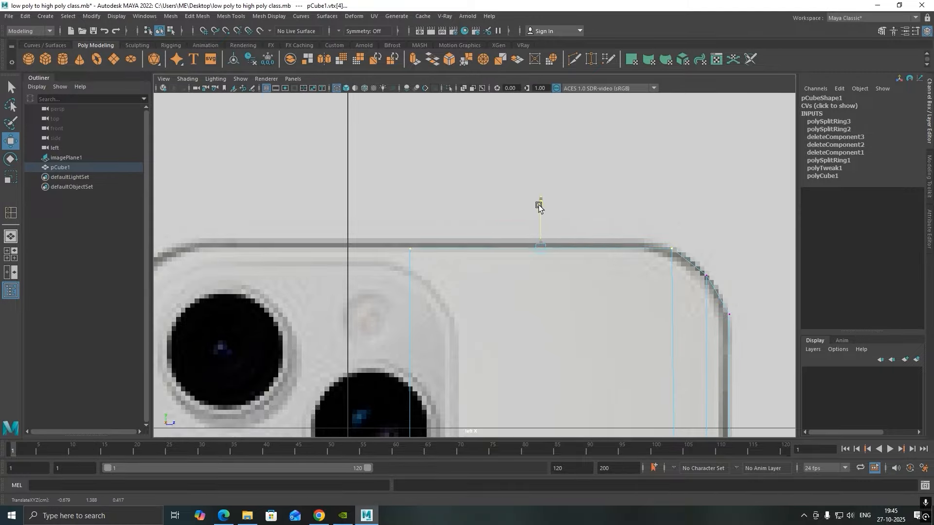
key("ctrl+s")
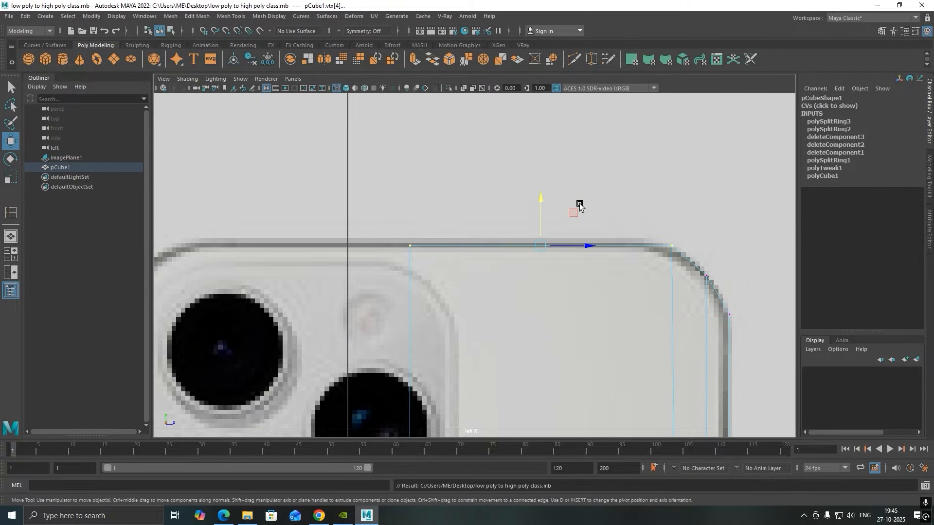
Switch to the perspective view and display the half body shaded, seen from its rounded corner side
key("space")
left_click_drag(579, 204, 681, 198)
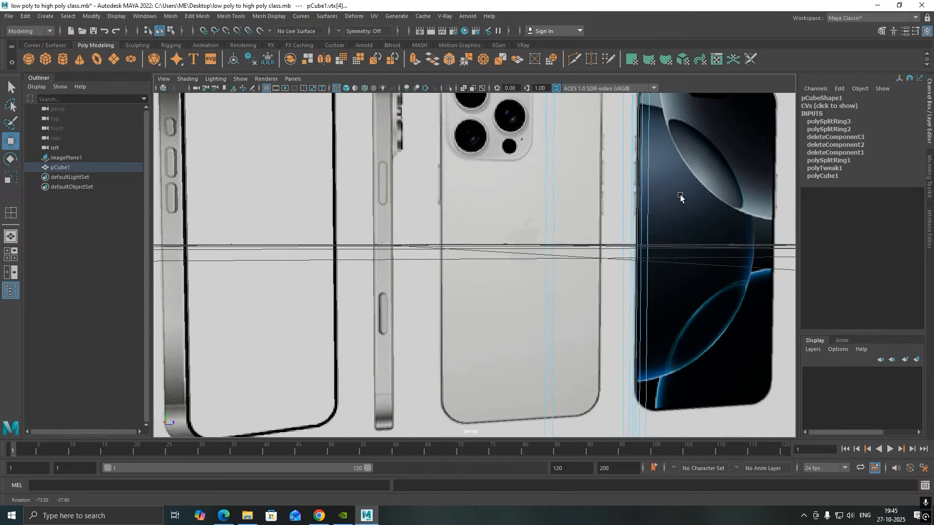
middle_click_drag(614, 202, 453, 273, "alt")
scroll(489, 262, "down", 3)
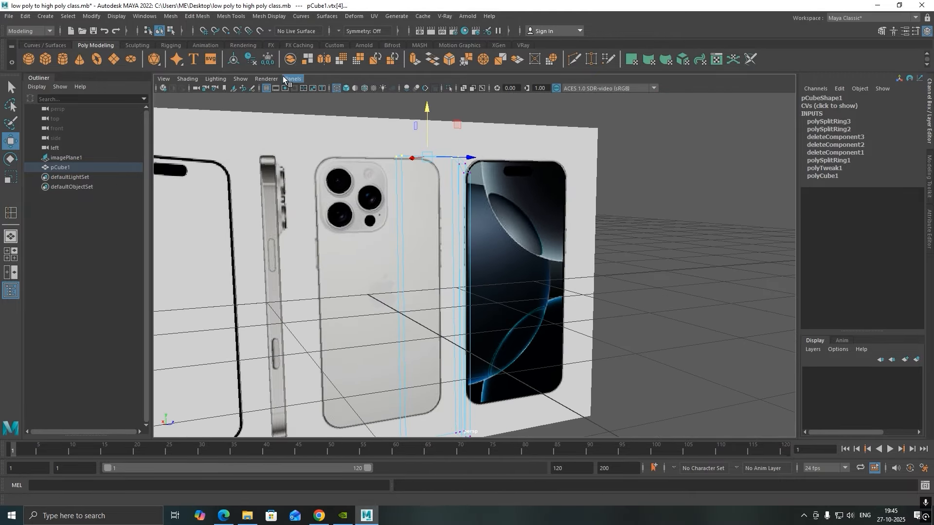
left_click(344, 89)
left_click(337, 89)
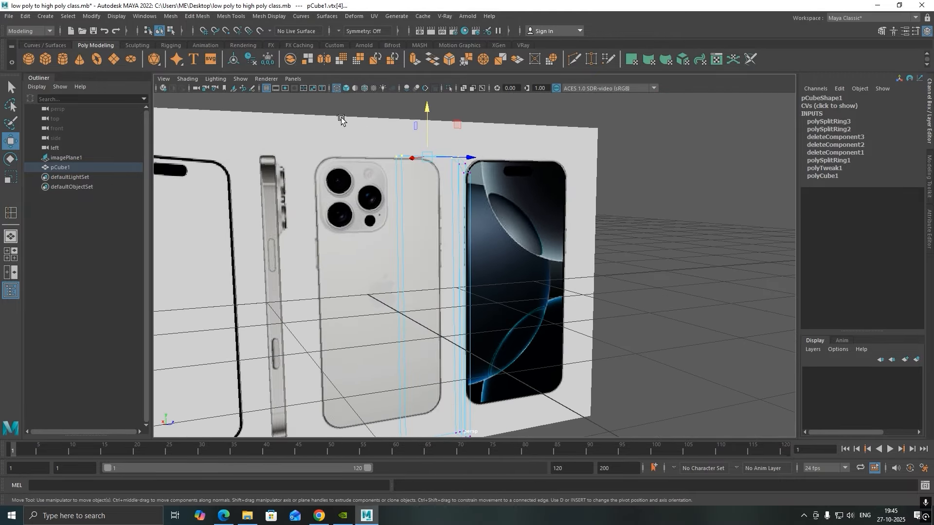
left_click(346, 88)
left_click_drag(503, 190, 421, 186, "alt")
scroll(438, 204, "up", 4)
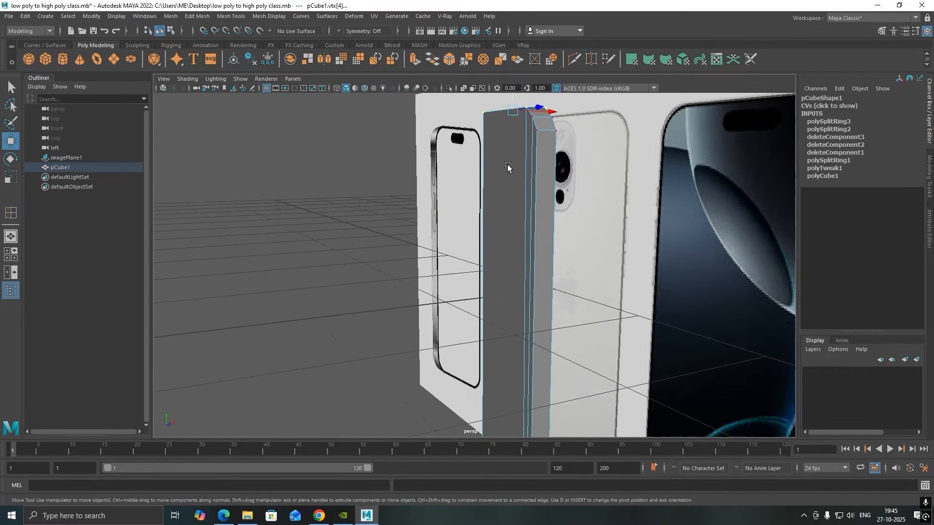
left_click_drag(458, 229, 423, 199, "alt")
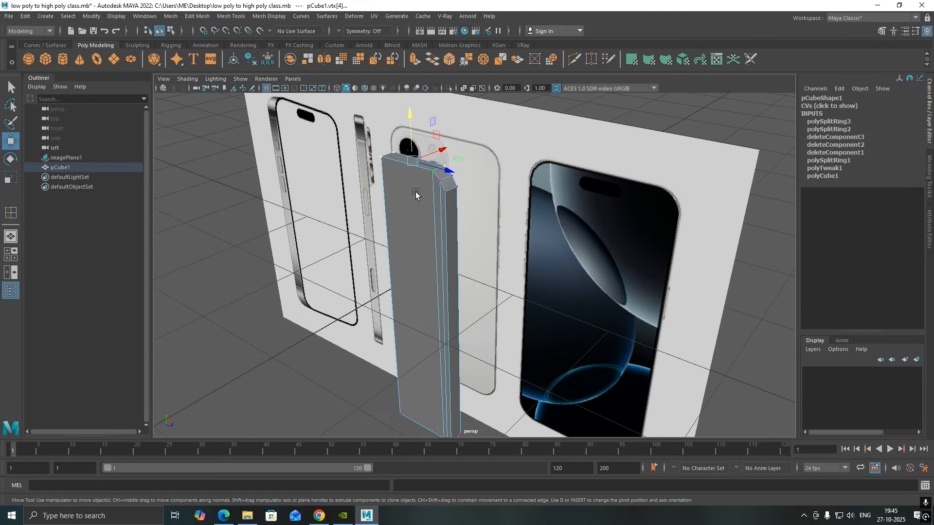
Compare the half body's smooth mesh preview with its unsmoothed display at the upper corner, ending on the unsmoothed display
scroll(419, 243, "up", 4)
left_click_drag(458, 254, 440, 278, "alt")
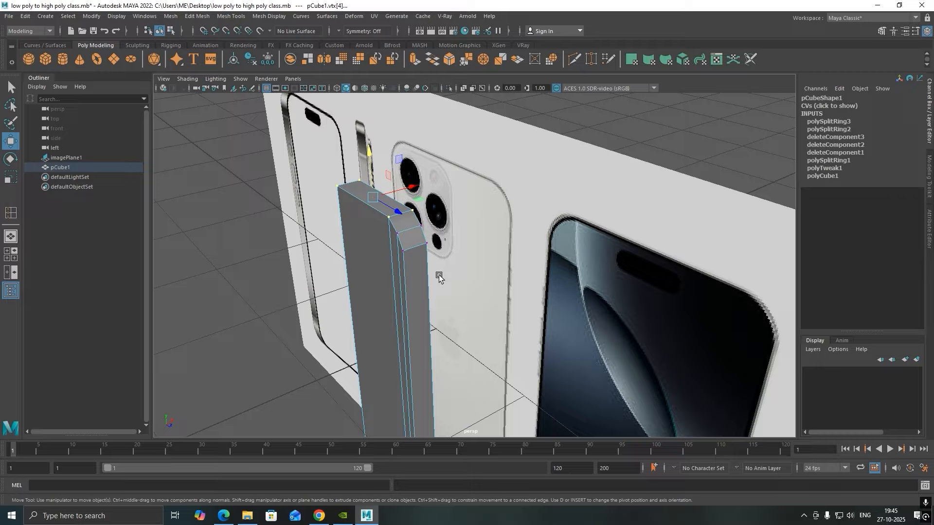
key("3")
key("1")
key("3")
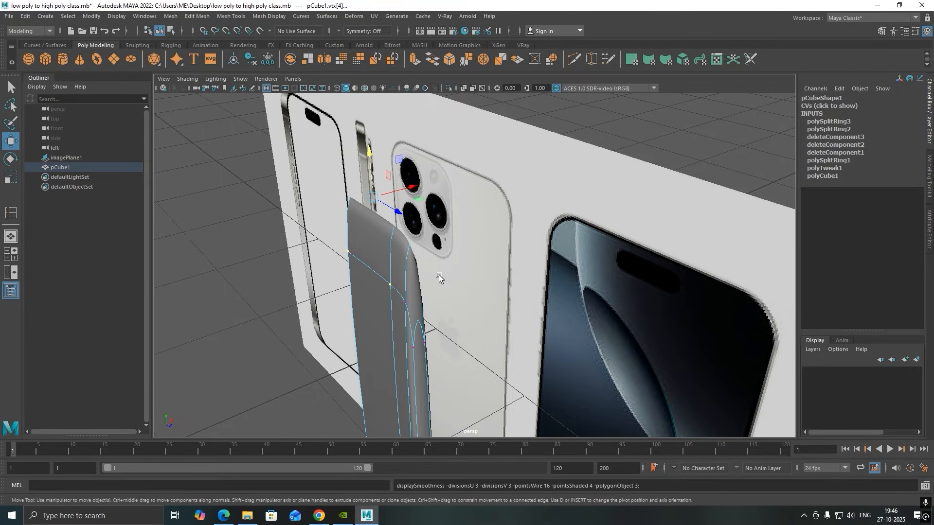
key("1")
key("3")
key("1")
key("3")
key("1")
scroll(411, 286, "up", 5)
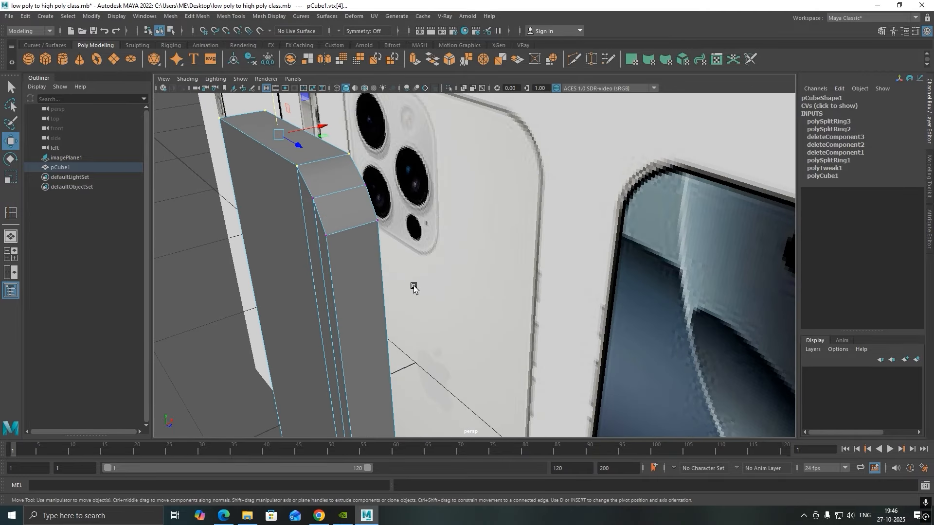
Save the scene and insert an edge loop along the body's rim, close to the edge facing away from the reference image
middle_click_drag(413, 262, 461, 243, "alt")
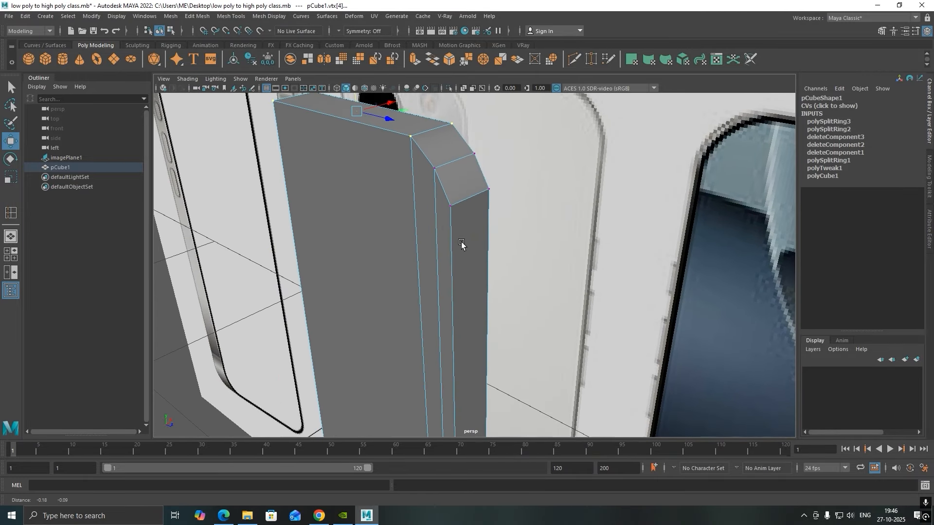
left_click_drag(461, 244, 450, 264, "alt")
scroll(468, 277, "up", 3)
key("ctrl+s")
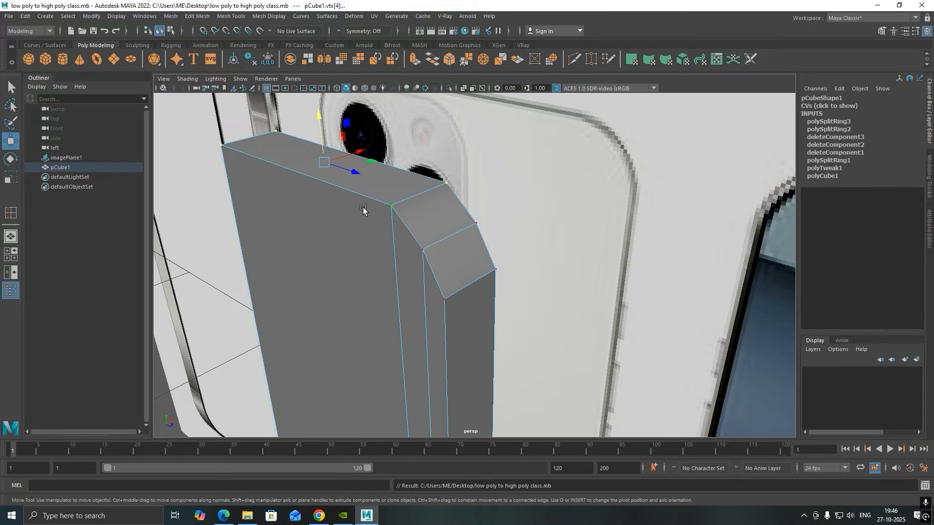
left_click(230, 16)
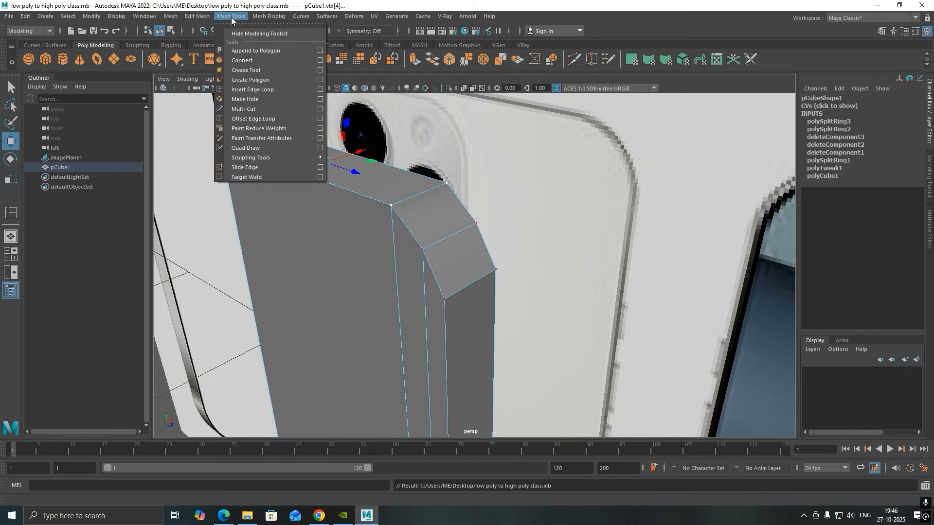
left_click(250, 88)
left_click(396, 203)
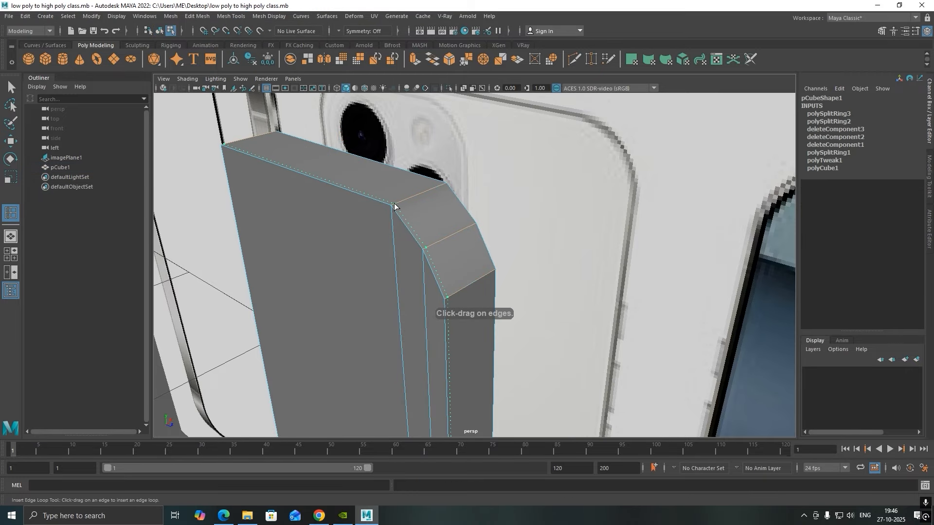
scroll(421, 256, "up", 5)
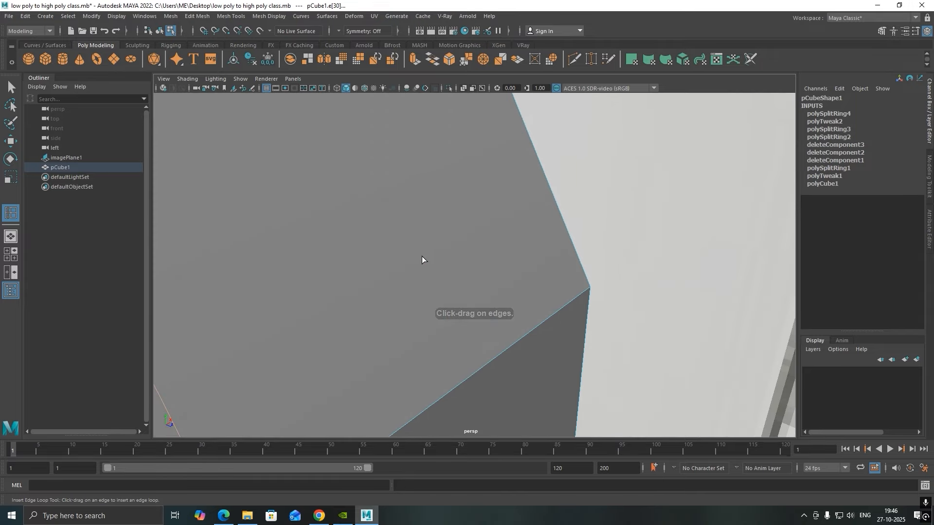
Insert a second rim edge loop close to the edge facing the reference image, and check the corner in smooth preview
scroll(421, 256, "down", 4)
left_click_drag(422, 256, 401, 253, "alt")
middle_click_drag(401, 253, 474, 251, "alt")
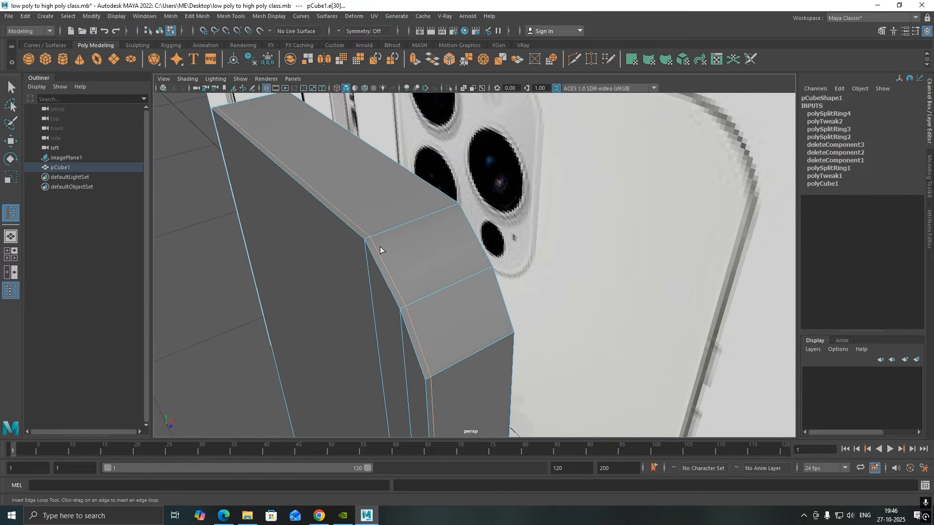
left_click(453, 206)
left_click_drag(448, 235, 515, 212, "alt")
key("3")
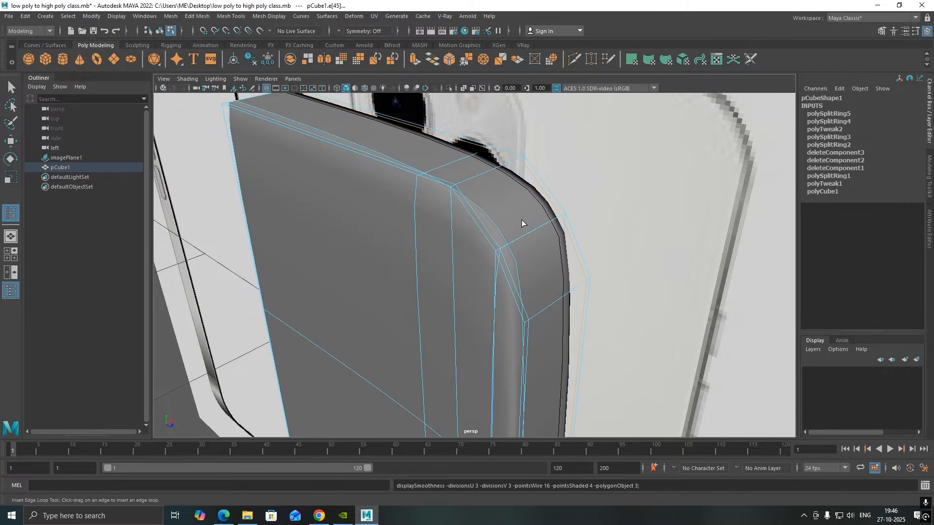
key("1")
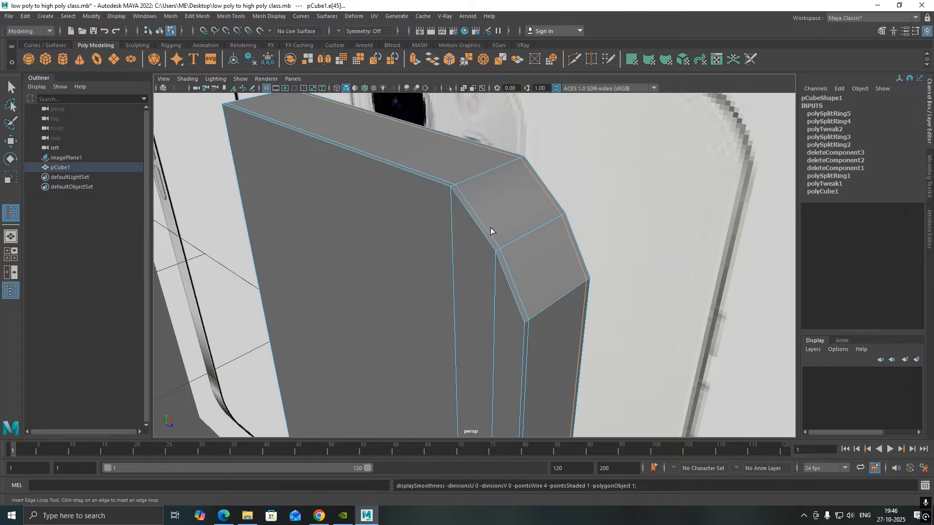
Insert an edge loop on the broad face just below the top and corner edges, and show the body in smooth preview
left_click(450, 195)
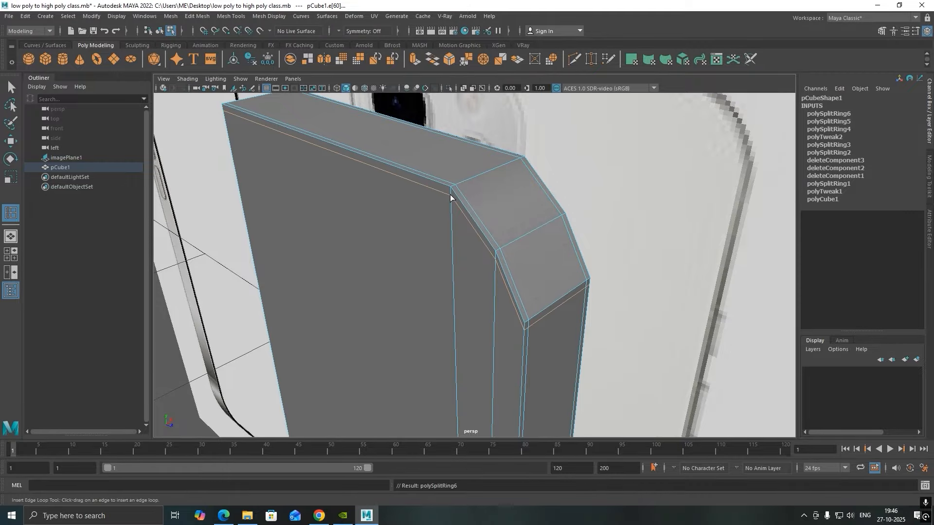
left_click_drag(465, 229, 472, 229, "alt")
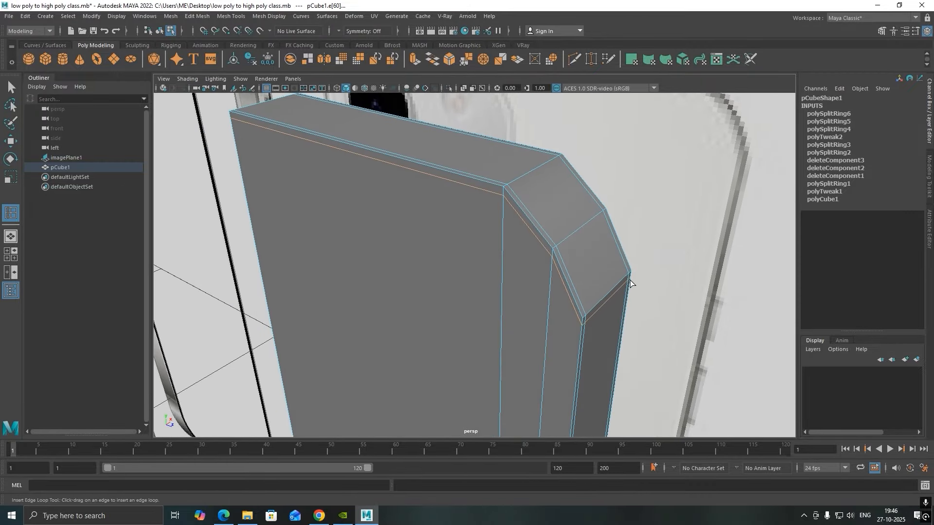
left_click_drag(629, 280, 454, 285, "alt")
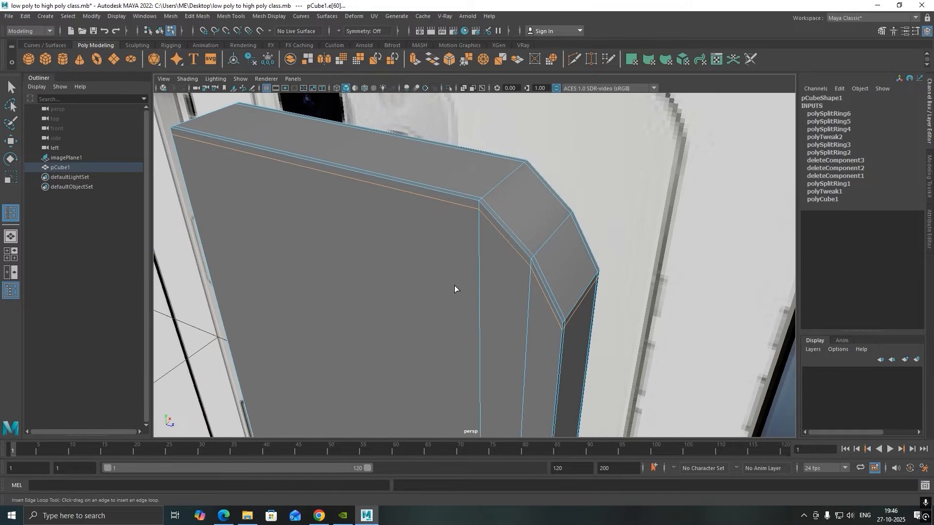
key("3")
left_click_drag(506, 270, 506, 273, "alt")
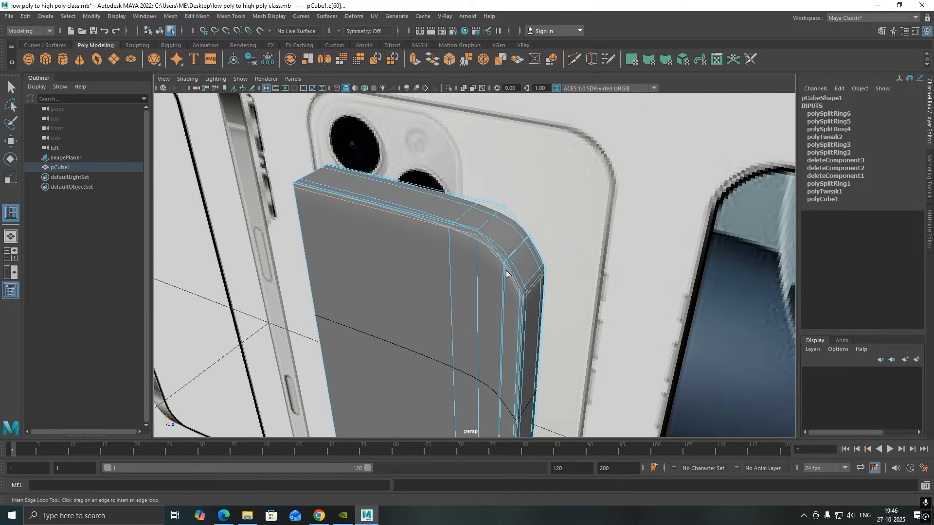
left_click_drag(609, 191, 639, 171, "alt")
scroll(594, 188, "down", 10)
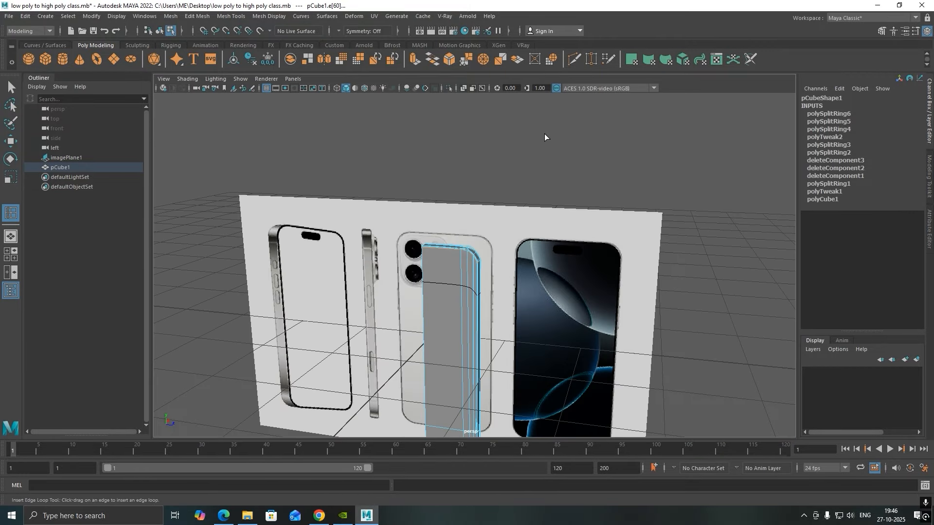
Return to object mode and select the smoothed half body at its rounded upper corner
left_click(544, 133)
left_click_drag(556, 186, 538, 184, "alt")
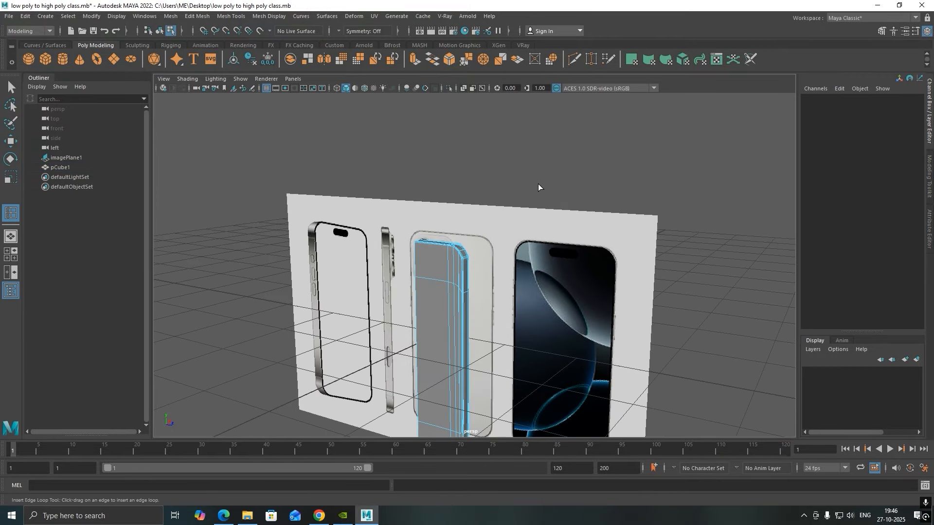
right_click_drag(539, 174, 594, 145)
scroll(541, 212, "up", 5)
scroll(442, 231, "up", 5)
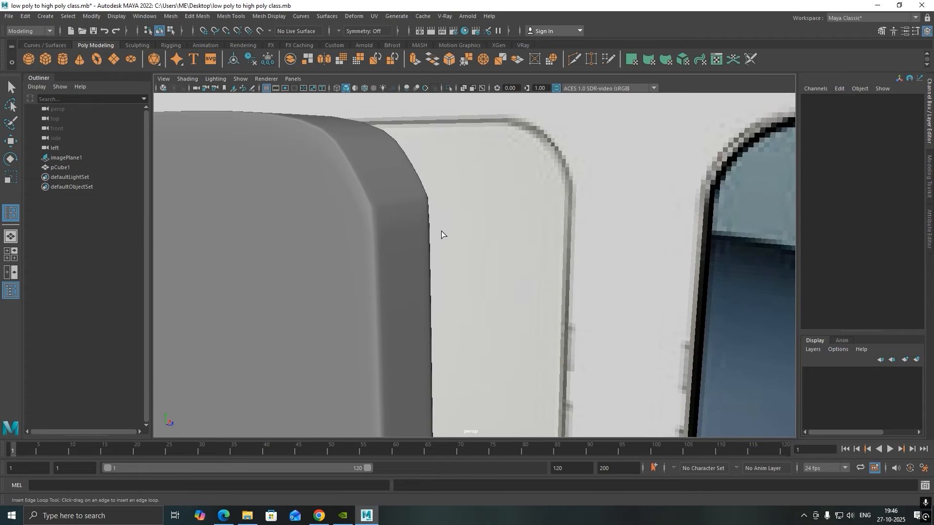
left_click(398, 217)
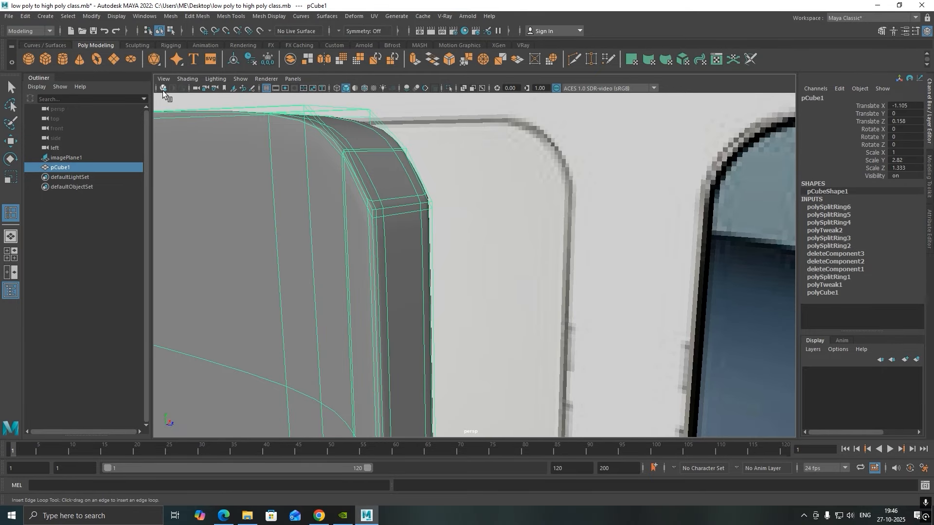
Compare the half body's rounded upper corner in smooth preview and in unsmoothed low-poly display
scroll(468, 204, "down", 2)
scroll(468, 204, "up", 3)
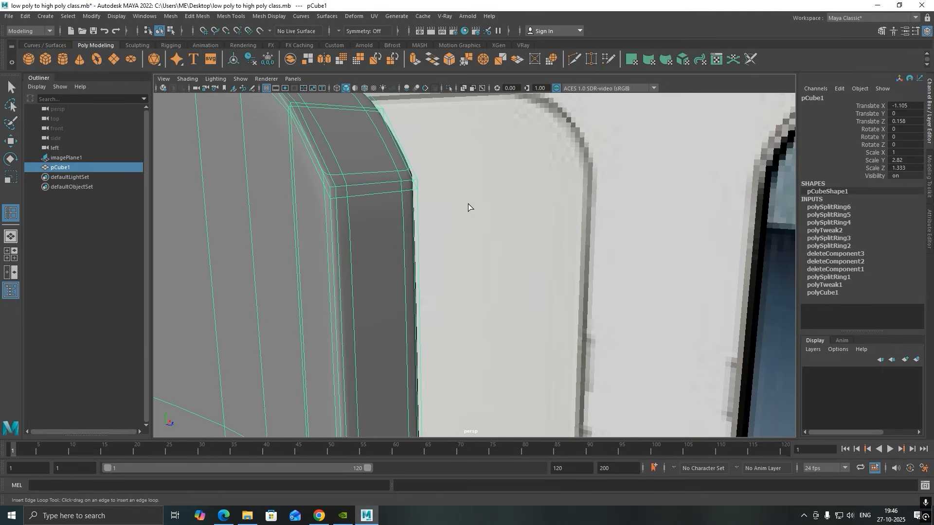
key("1")
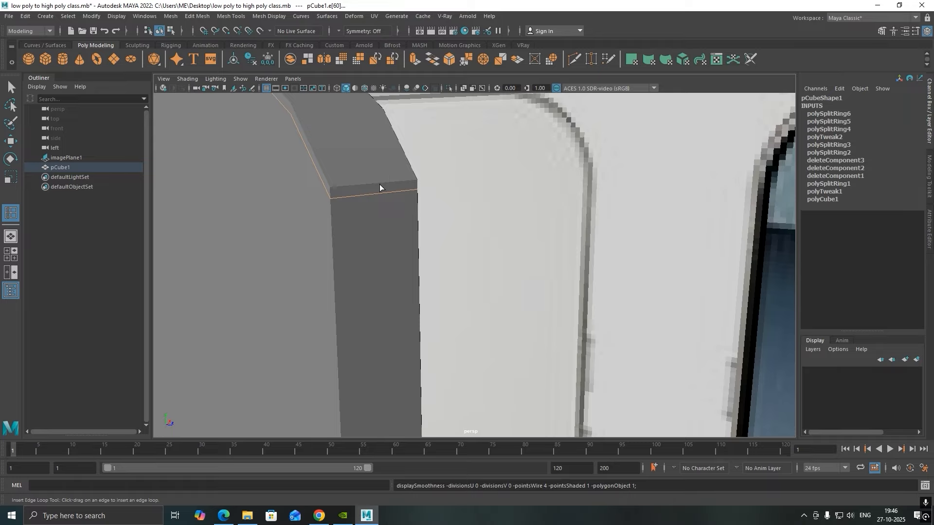
key("3")
scroll(379, 185, "down", 3)
scroll(377, 198, "up", 3)
scroll(412, 215, "down", 3)
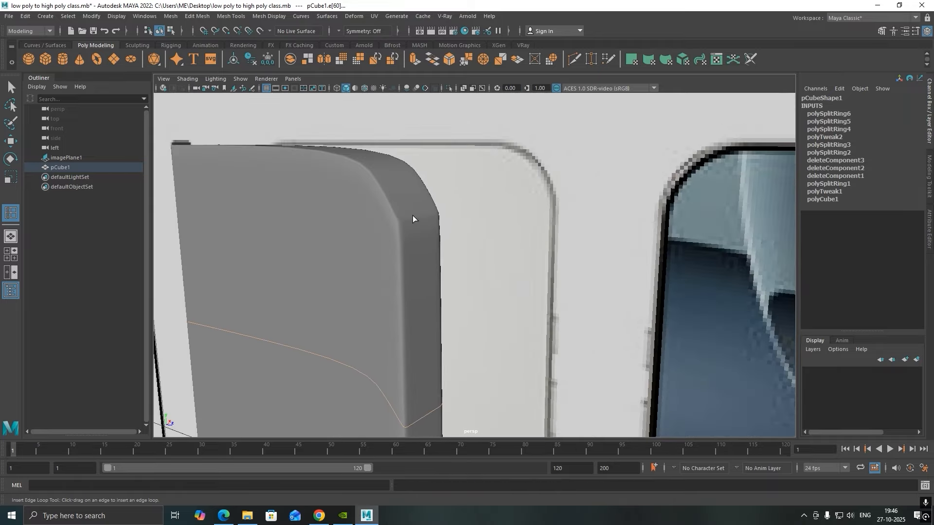
scroll(393, 200, "up", 3)
key("F8")
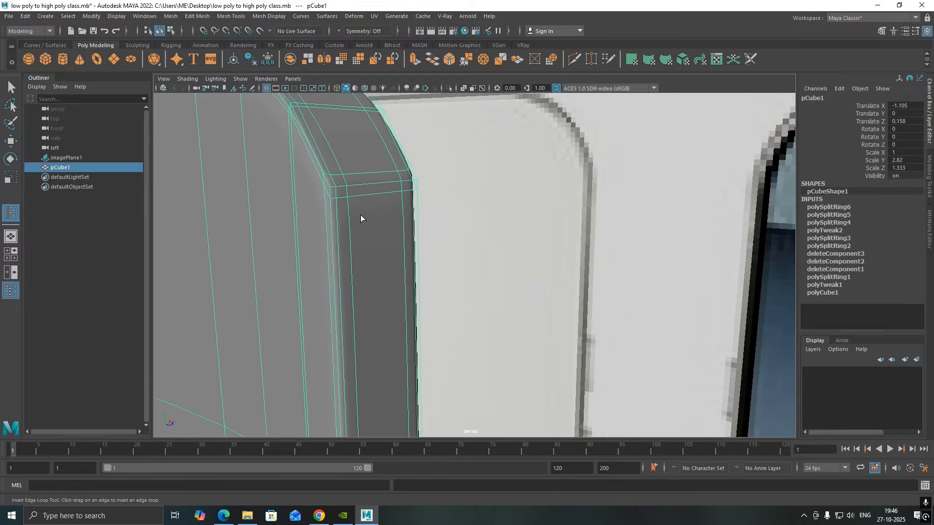
key("1")
scroll(331, 176, "down", 2)
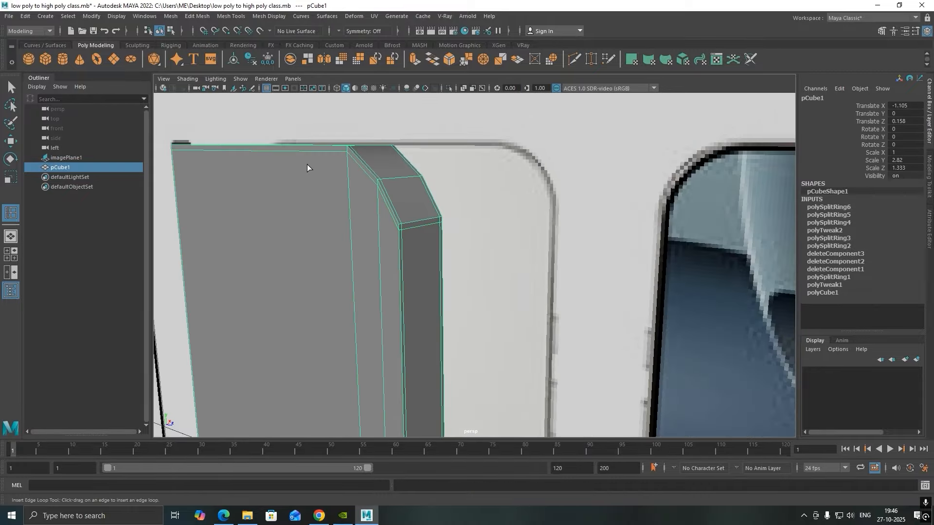
Insert an edge loop along the middle of the body's side rim, redoing the first placement
scroll(419, 212, "up", 4)
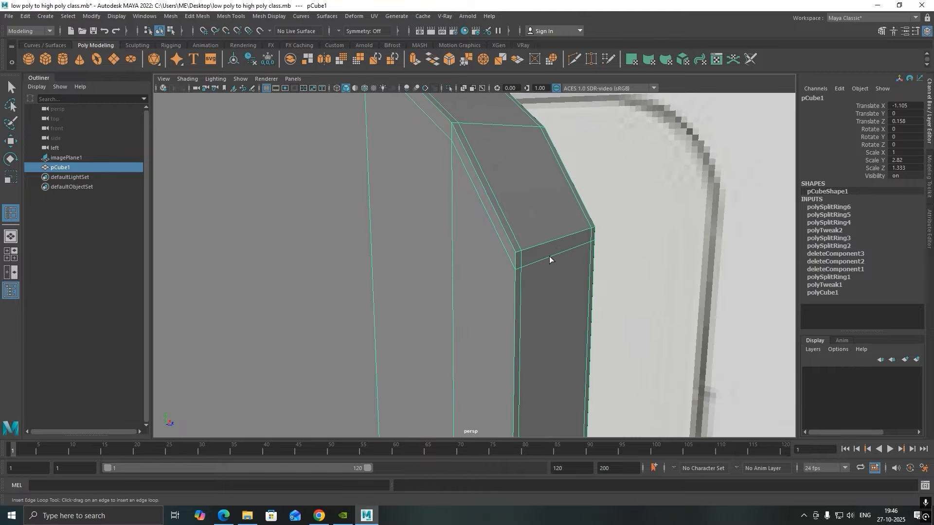
right_click_drag(549, 256, 551, 250)
left_click(552, 255)
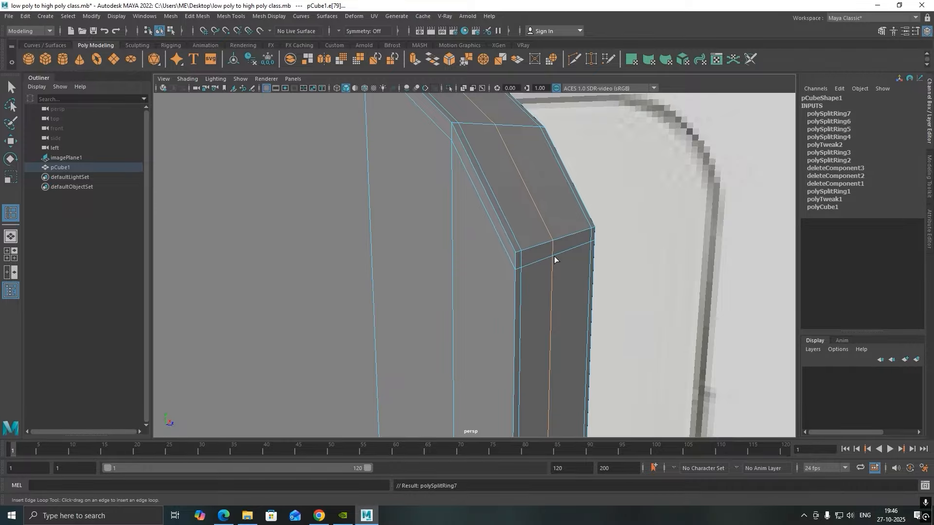
key("ctrl+z")
left_click(556, 255)
left_click(165, 88)
left_click(165, 88)
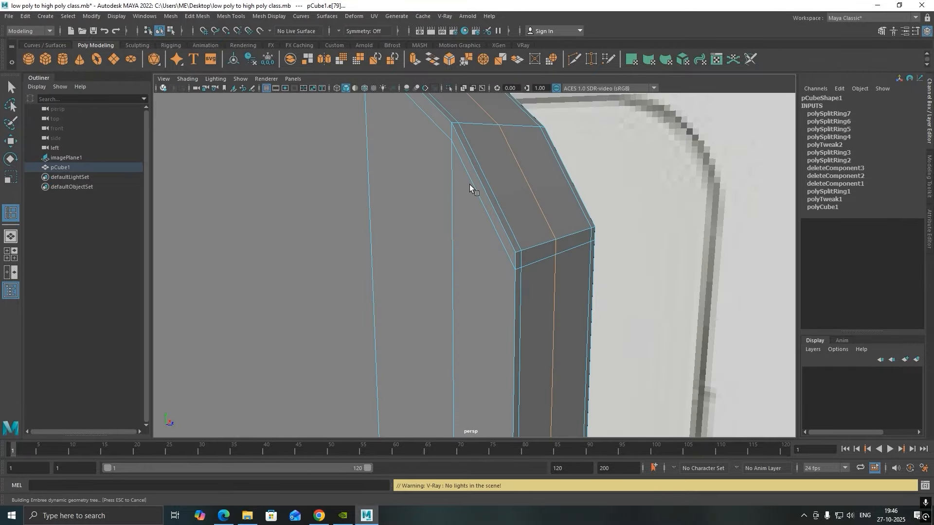
Examine the upper corner with its middle rim loop in smooth preview, from farther out and close up
scroll(516, 204, "down", 5)
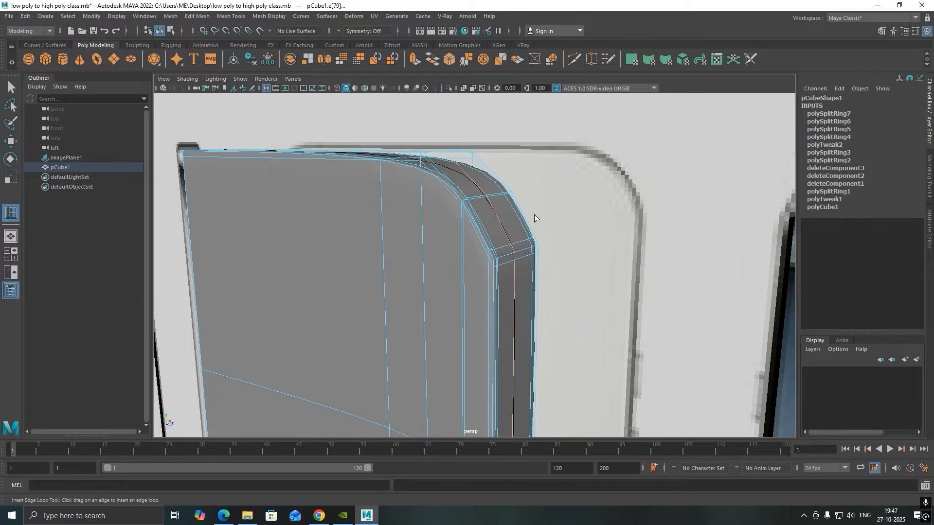
left_click(535, 215)
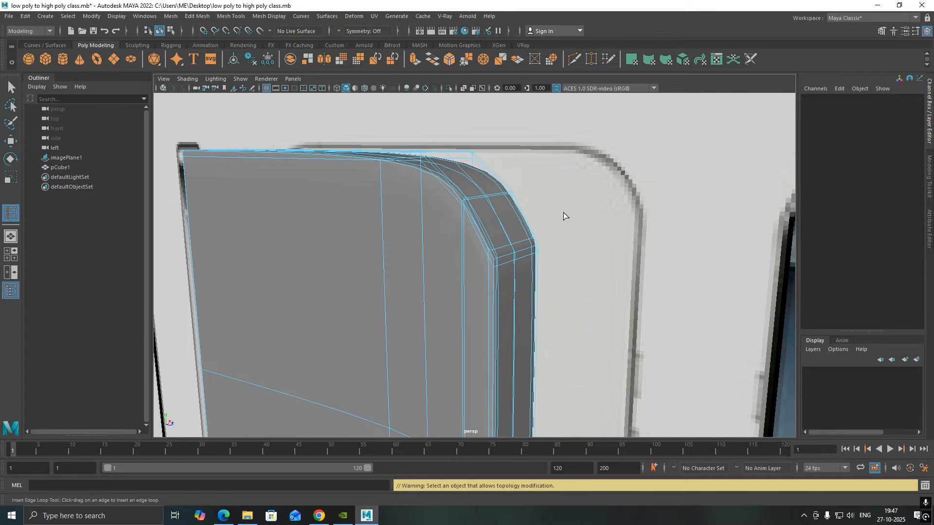
left_click(338, 89)
right_click(574, 206)
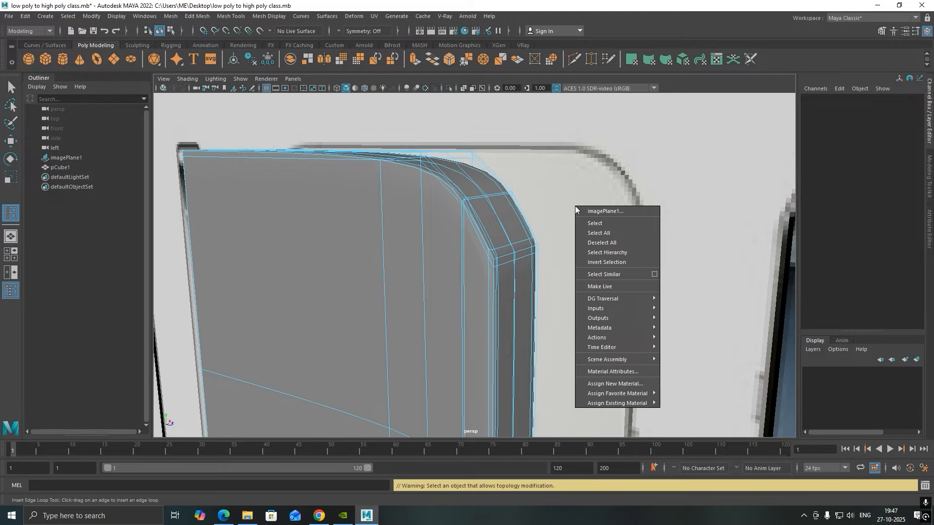
left_click(519, 257)
scroll(518, 255, "up", 4)
scroll(518, 256, "down", 10)
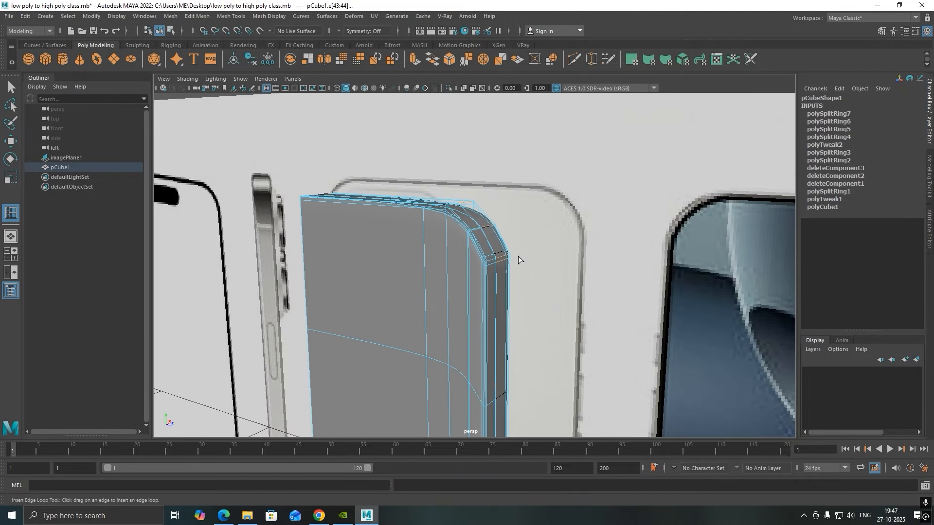
left_click(580, 183)
left_click_drag(620, 182, 432, 246, "alt")
scroll(453, 246, "up", 6)
middle_click_drag(507, 203, 500, 238, "alt")
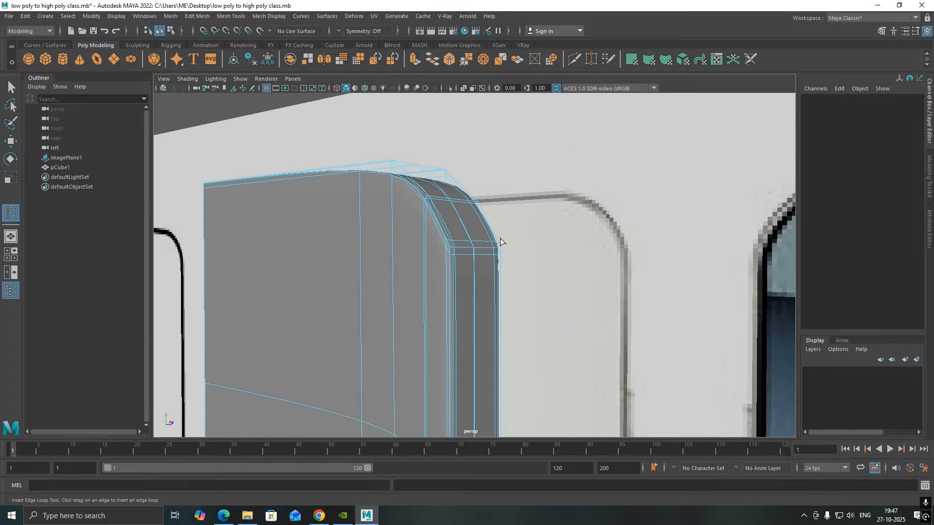
key("1")
scroll(490, 239, "up", 4)
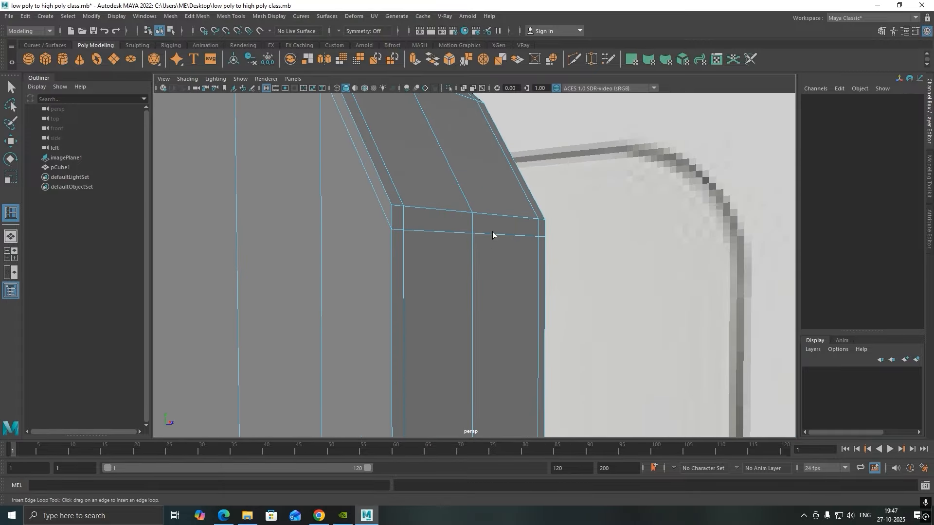
right_click_drag(492, 232, 440, 229)
left_click(440, 229)
key("ctrl+z")
key("q")
left_click(630, 228)
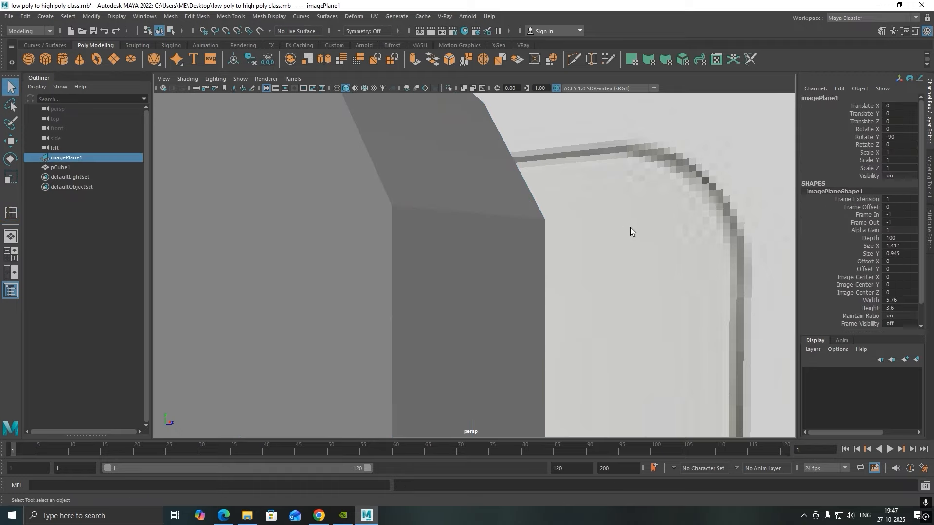
Select the edge row across the side rim just below the upper corner and move it up close to the corner edge
key("w")
left_click(444, 245)
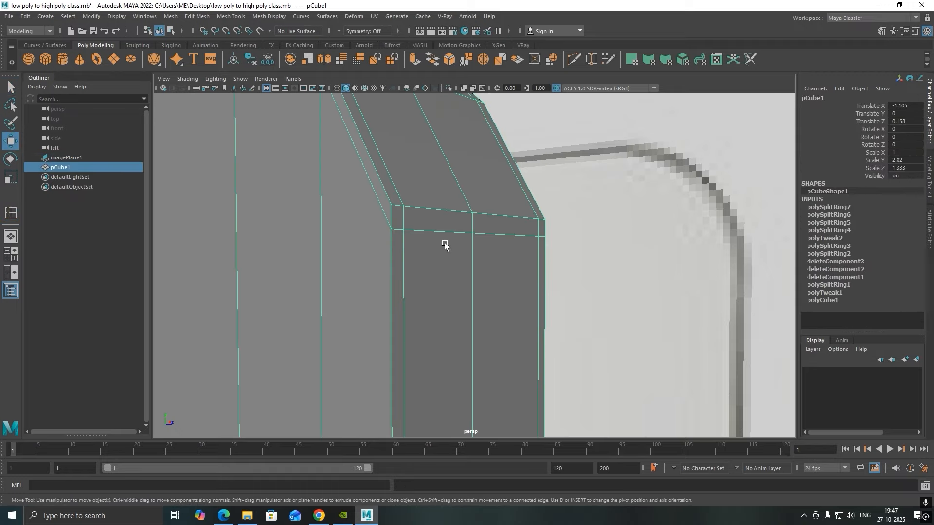
key("q")
right_click_drag(446, 242, 451, 196)
left_click(448, 231)
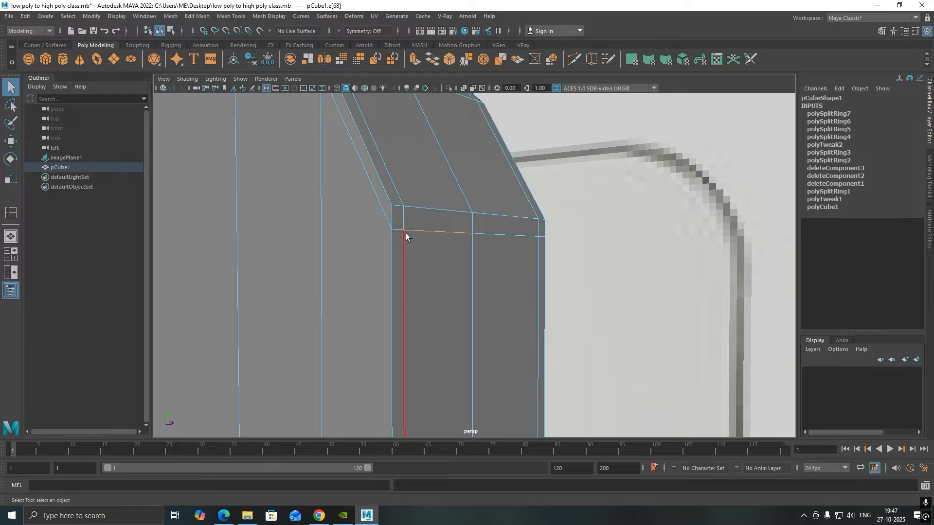
left_click(495, 229)
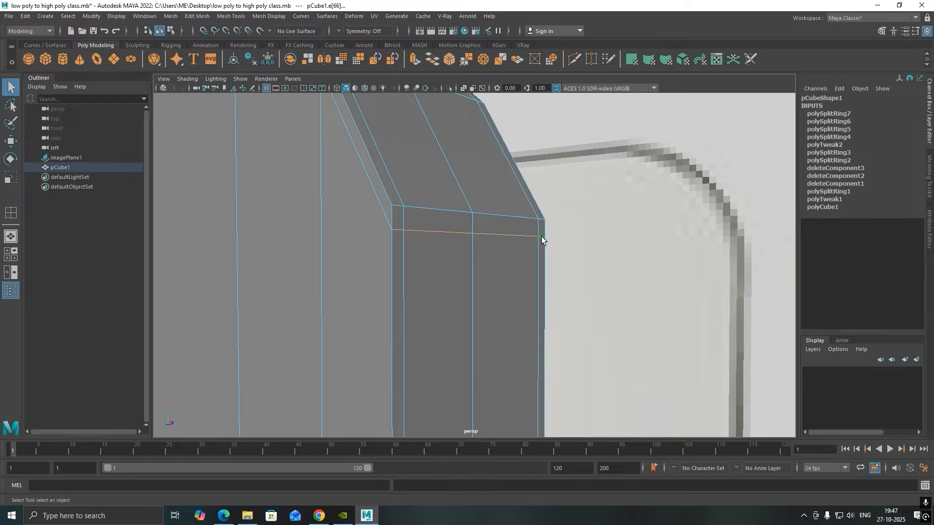
key("e")
key("w")
left_click_drag(485, 208, 486, 197)
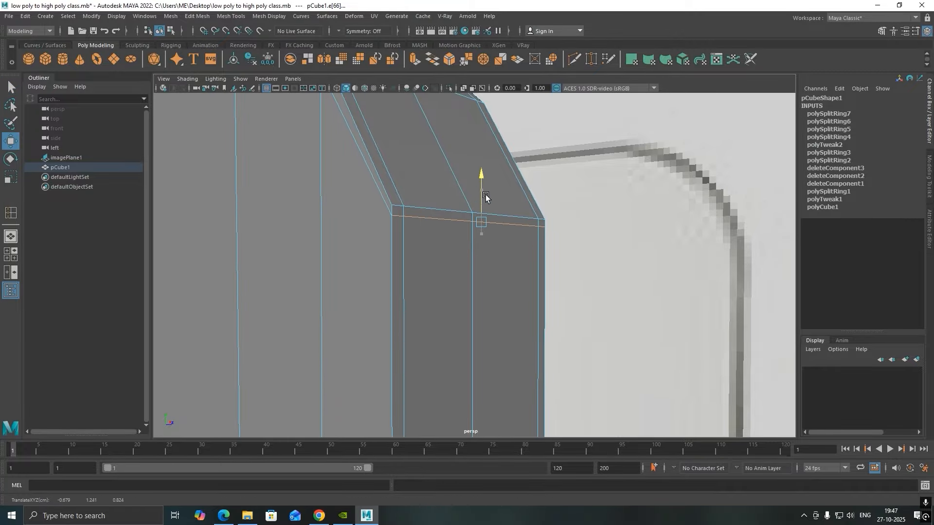
Move the edge row well down the side in smooth preview and check its effect on the corner in low-poly display
scroll(486, 195, "down", 6)
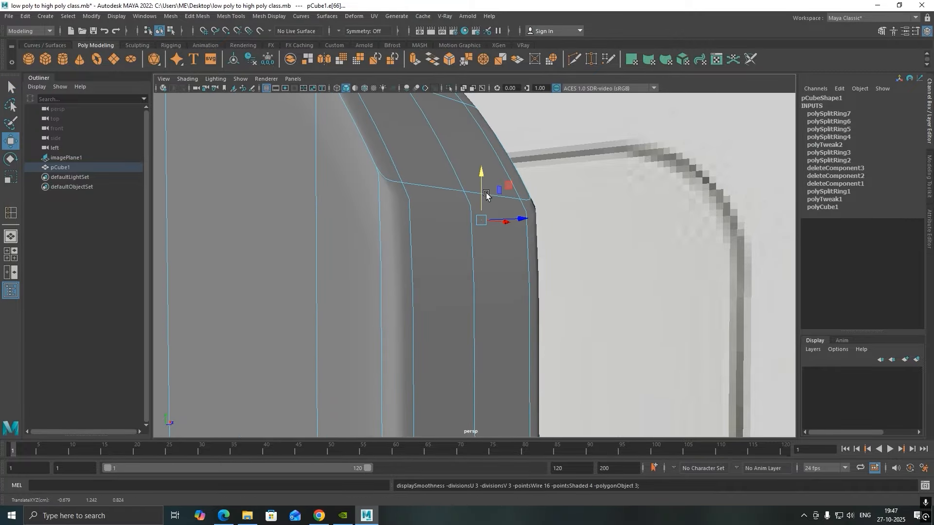
scroll(484, 224, "up", 3)
scroll(482, 239, "down", 2)
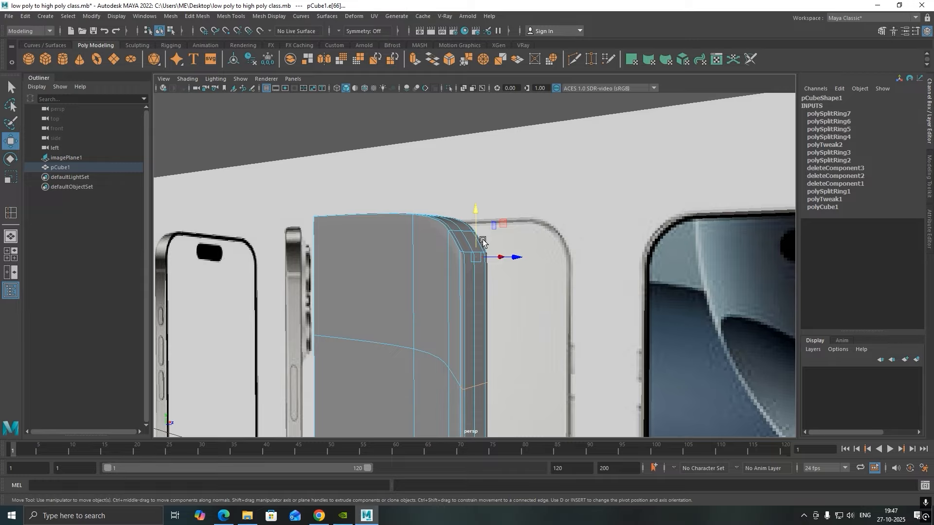
left_click_drag(477, 224, 478, 237)
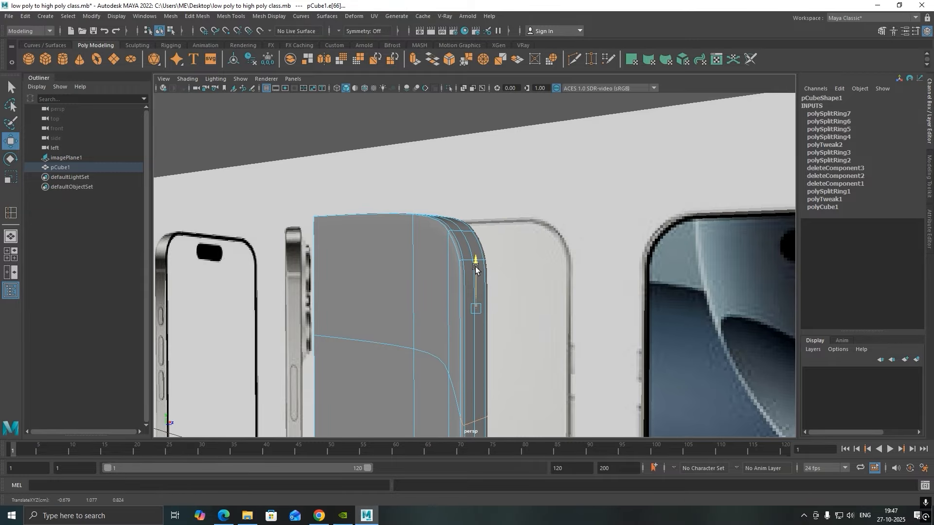
left_click_drag(475, 267, 488, 246, "alt")
key("1")
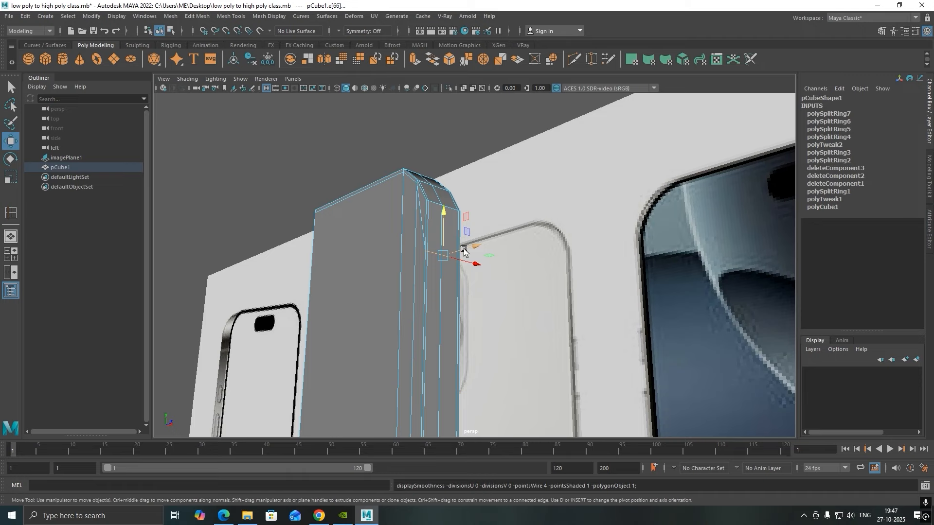
scroll(463, 250, "up", 4)
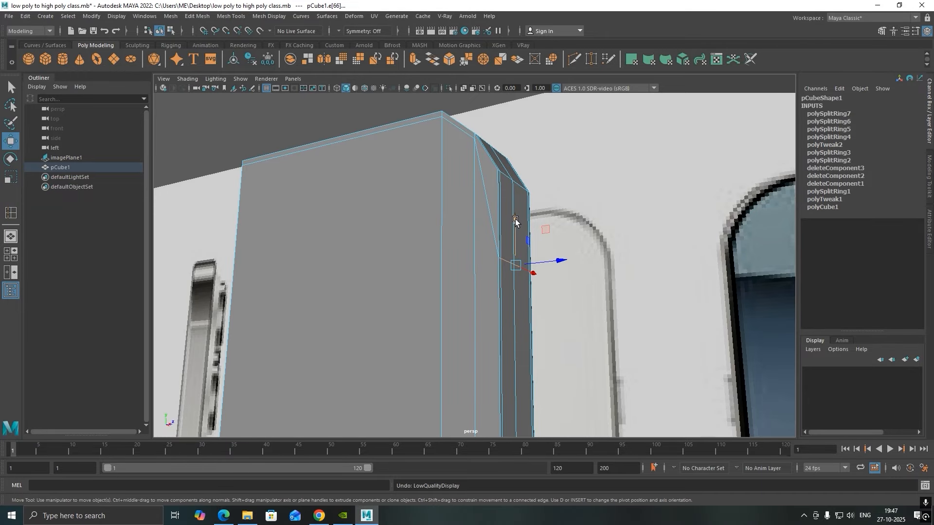
left_click_drag(515, 220, 517, 201)
Undo the moves of the edge row below the corner and the edge loop along the middle of the side rim
key("ctrl+z")
key("ctrl+z")
key("ctrl+z")
key("ctrl+z")
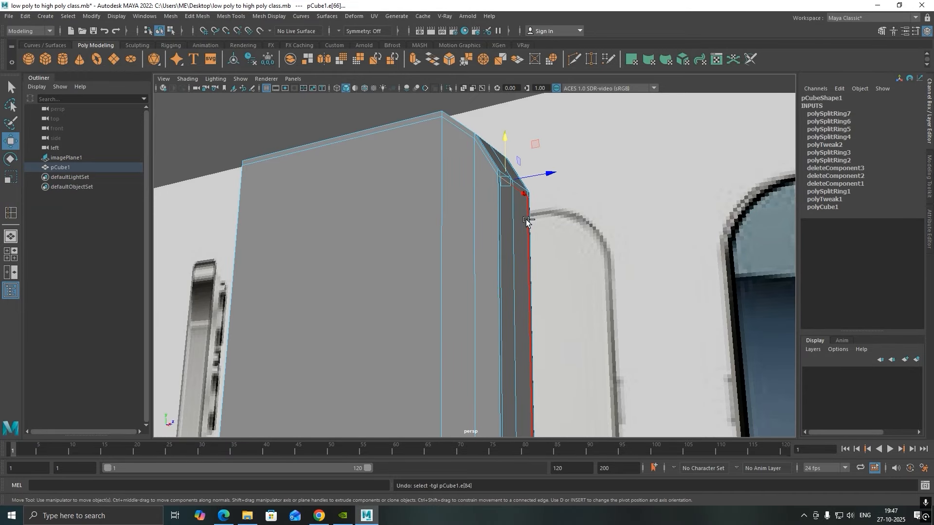
key("ctrl+z")
key("ctrl+z")
key("ctrl+z")
key("ctrl+z")
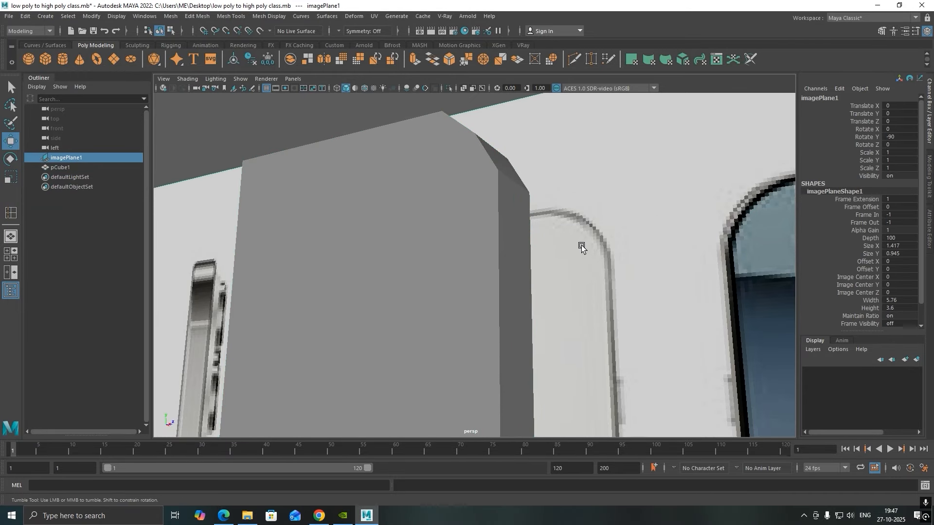
key("ctrl+z")
key("ctrl+z")
key("ctrl+z")
key("ctrl+z")
key("ctrl+z")
key("ctrl+z")
key("ctrl+z")
key("ctrl+z")
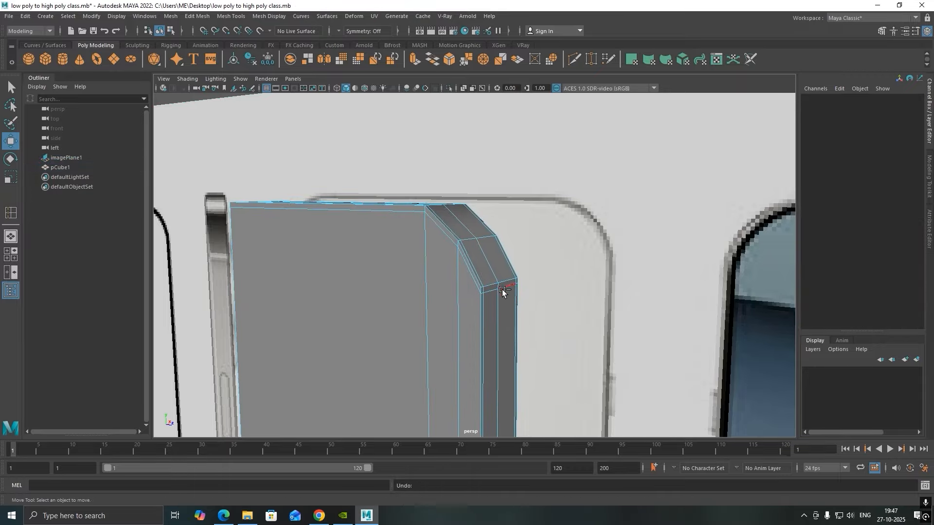
key("ctrl+z")
key("ctrl+z")
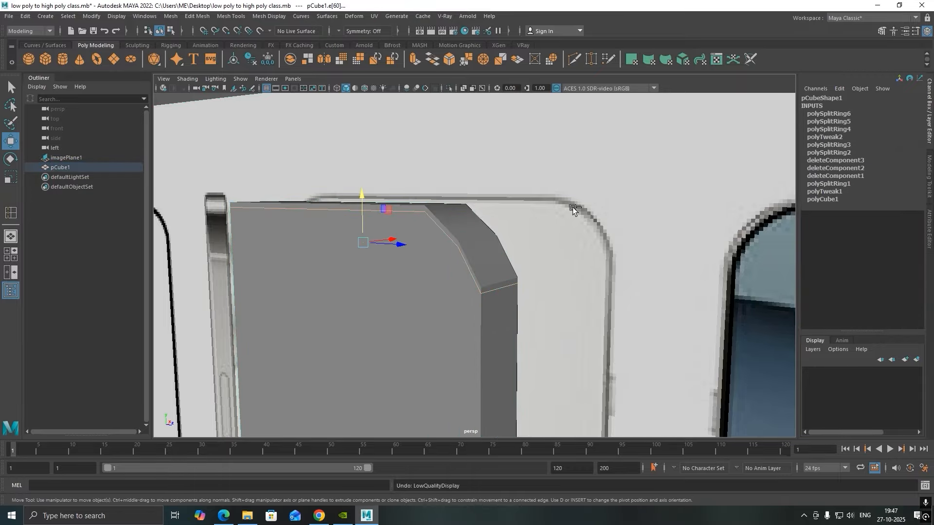
Undo further back through the earlier edge-loop edits on the half body and view it at an angle against the reference image
key("ctrl+z")
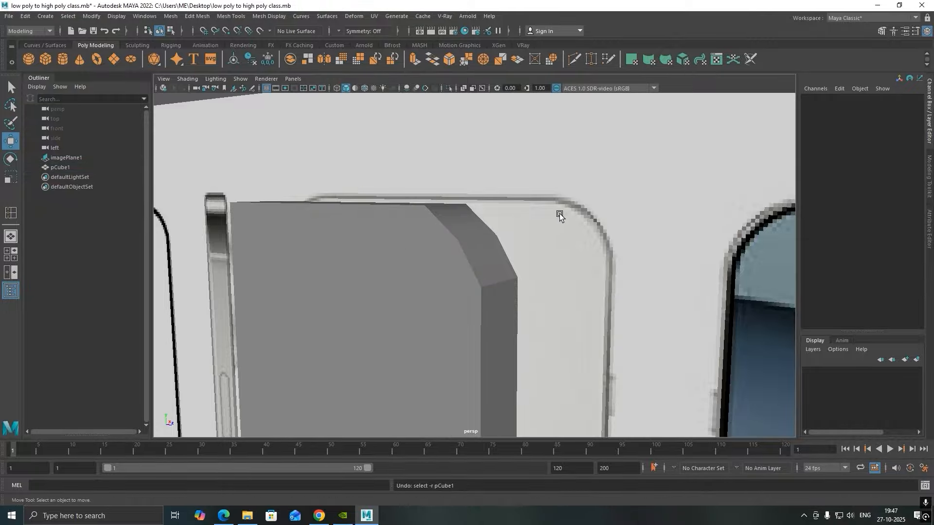
key("ctrl+z")
key("ctrl+z")
key("ctrl+z")
key("ctrl+z")
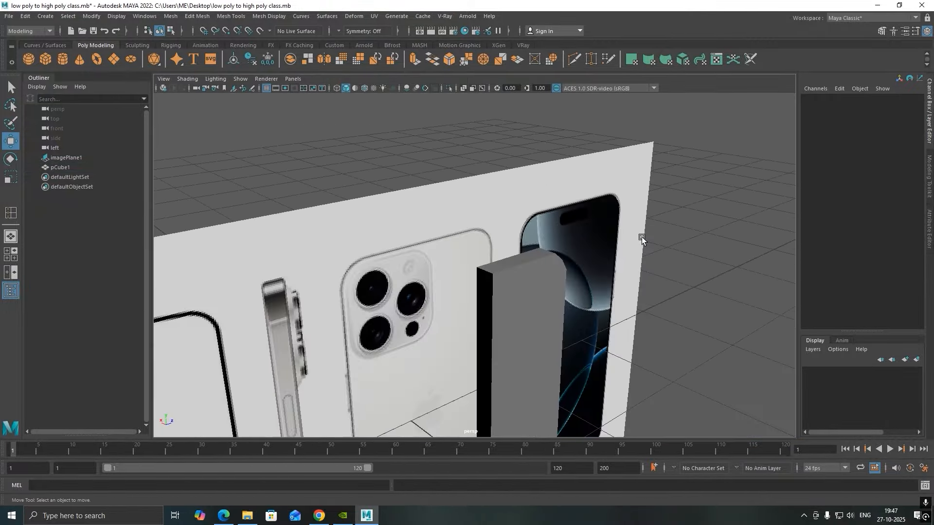
key("ctrl+z")
key("ctrl+z")
key("ctrl+z")
key("ctrl+z")
key("ctrl+z")
key("ctrl+z")
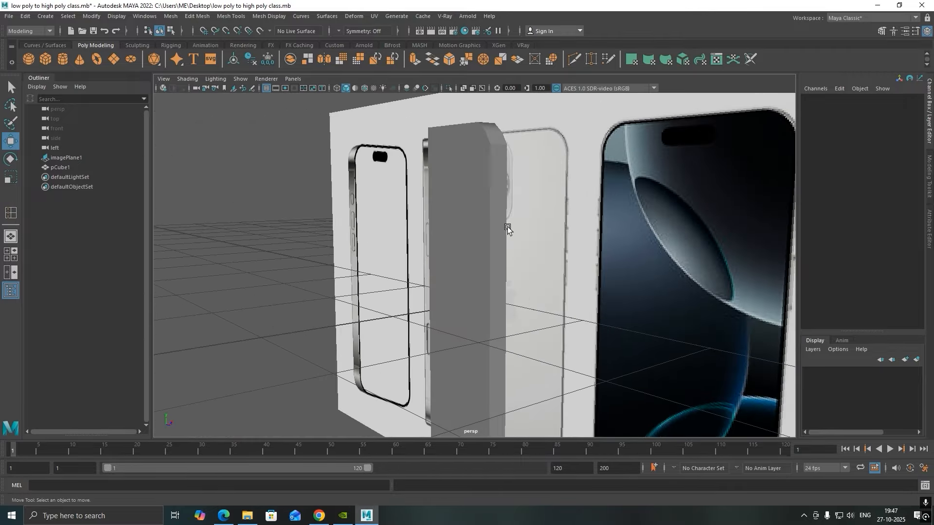
key("ctrl+z")
key("ctrl+z")
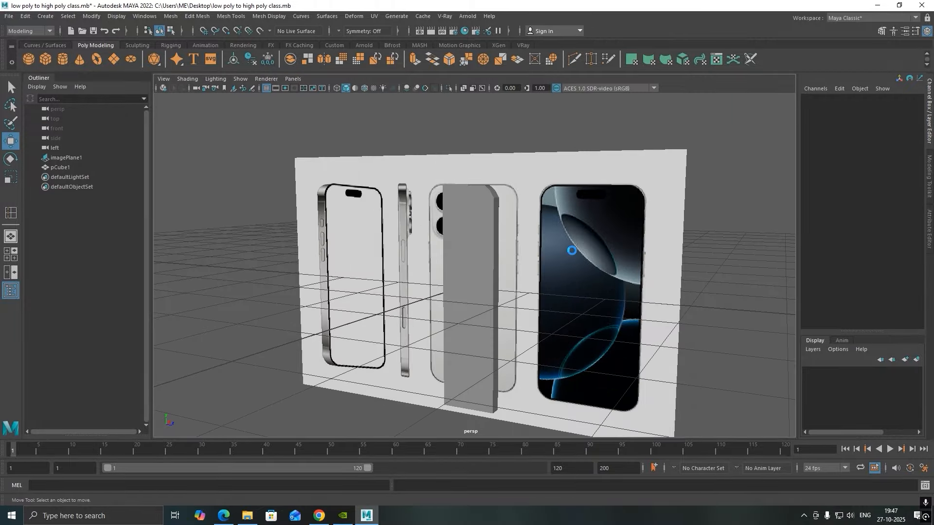
key("ctrl+z")
key("ctrl+z")
key("ctrl+z")
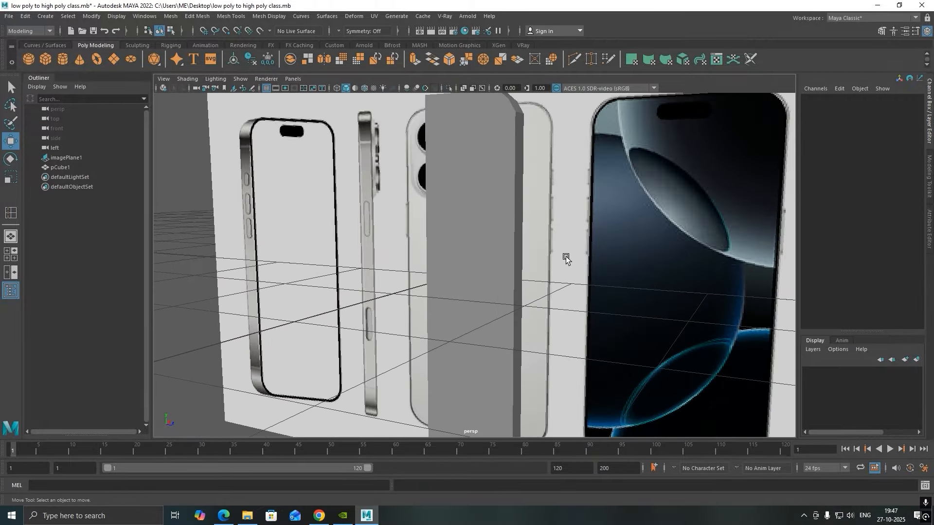
left_click_drag(566, 258, 548, 270, "alt")
middle_click_drag(581, 250, 480, 295, "alt")
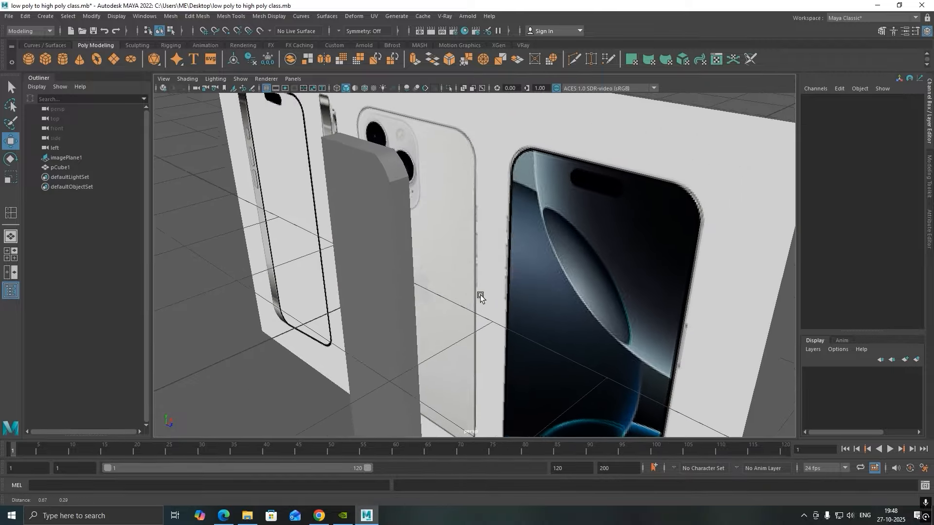